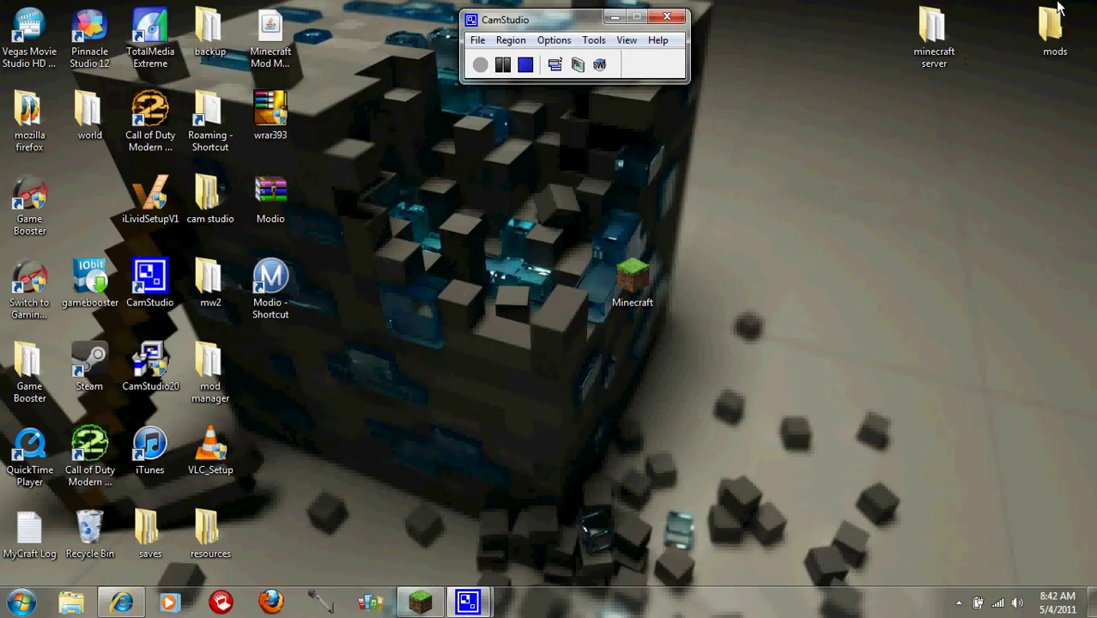
- Inspect the contents of the Biosphere archive in the desktop's mods folder, then close the archive and the folder
{"action": "left_click", "coordinate": [1056, 19]}
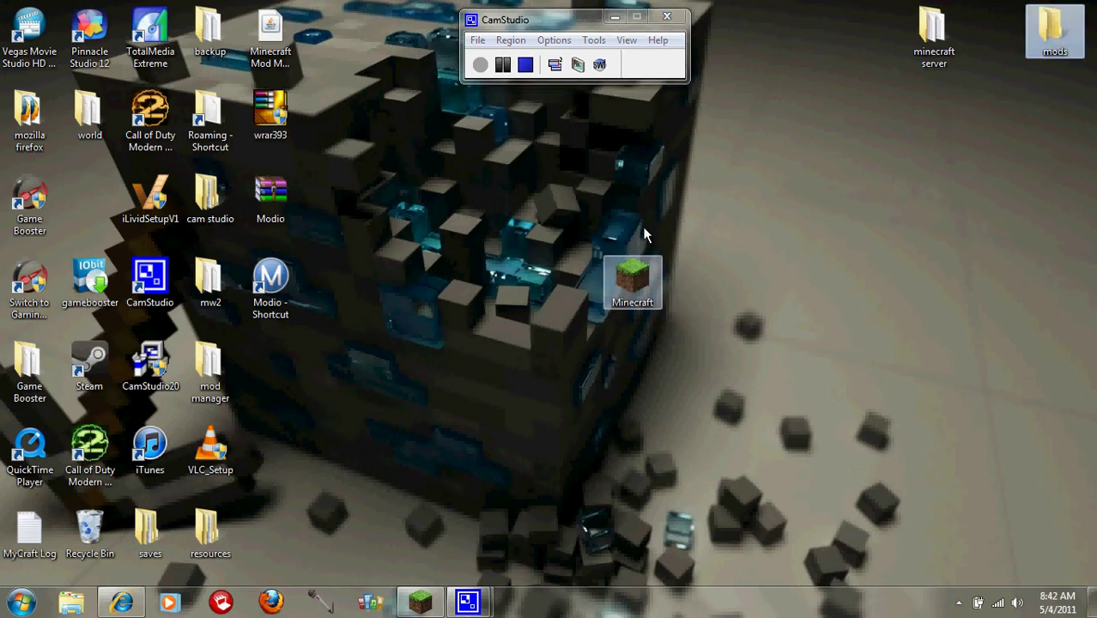
{"action": "double_click", "coordinate": [1055, 43]}
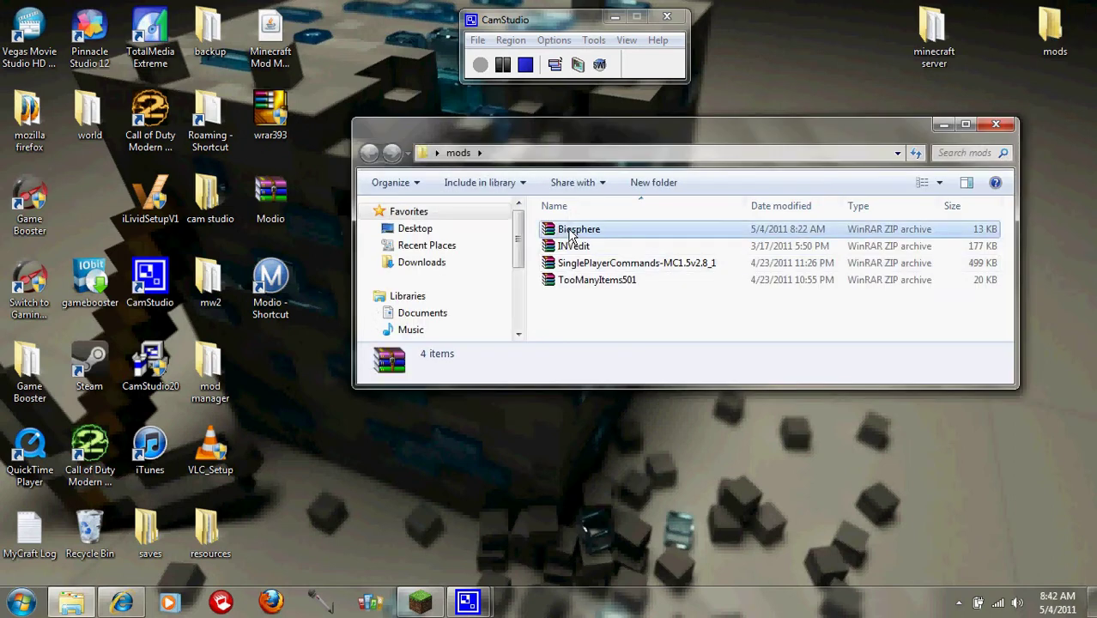
{"action": "double_click", "coordinate": [571, 231]}
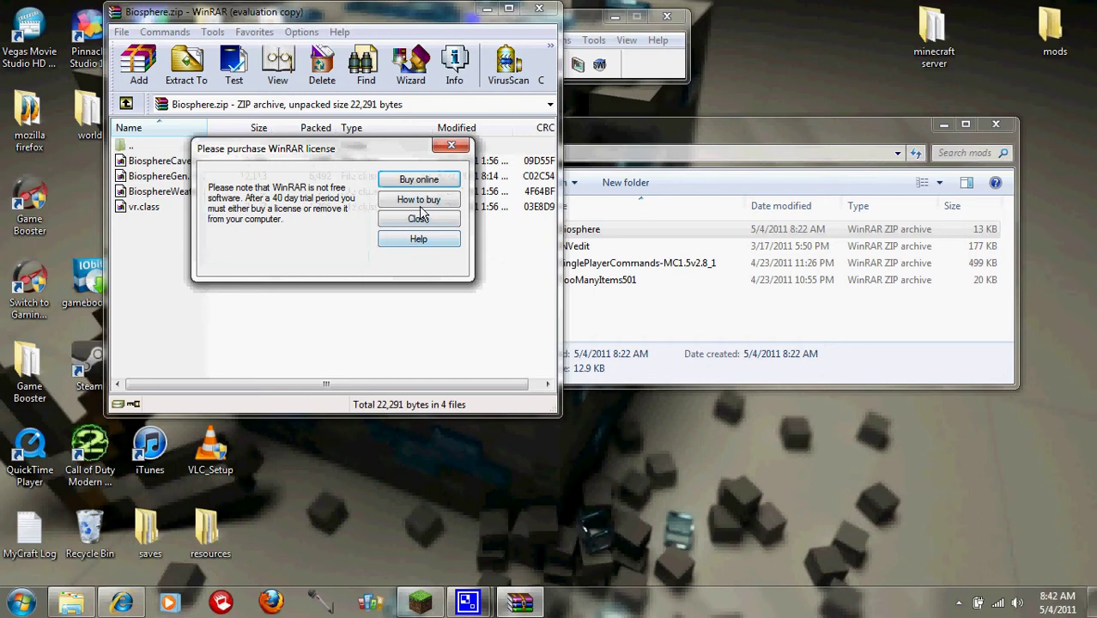
{"action": "left_click", "coordinate": [418, 218]}
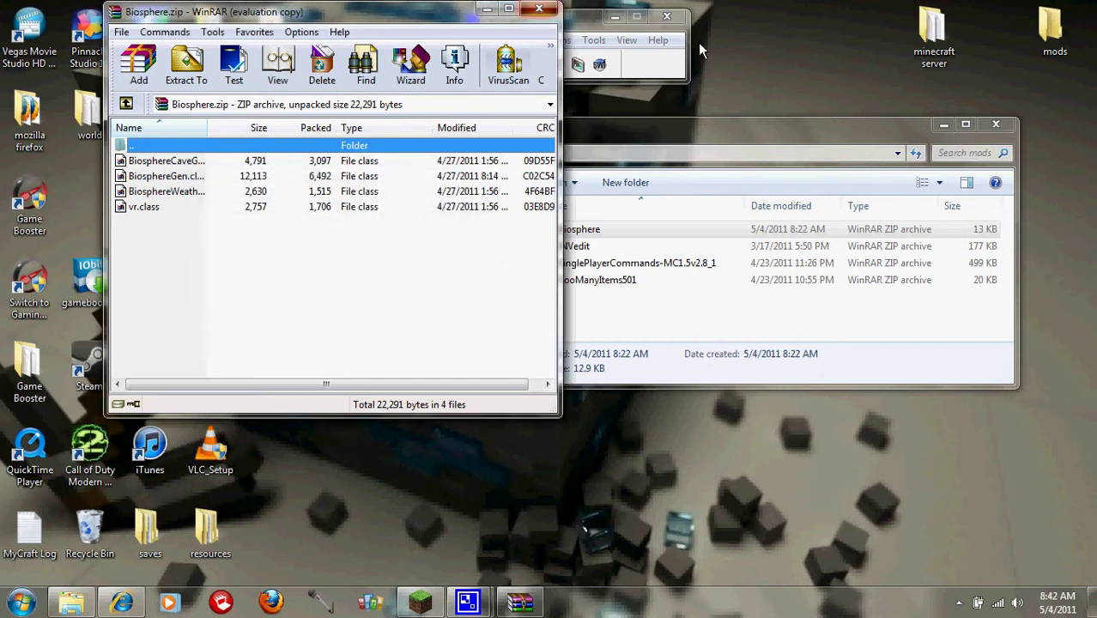
{"action": "key", "text": "Escape"}
{"action": "left_click", "coordinate": [996, 124]}
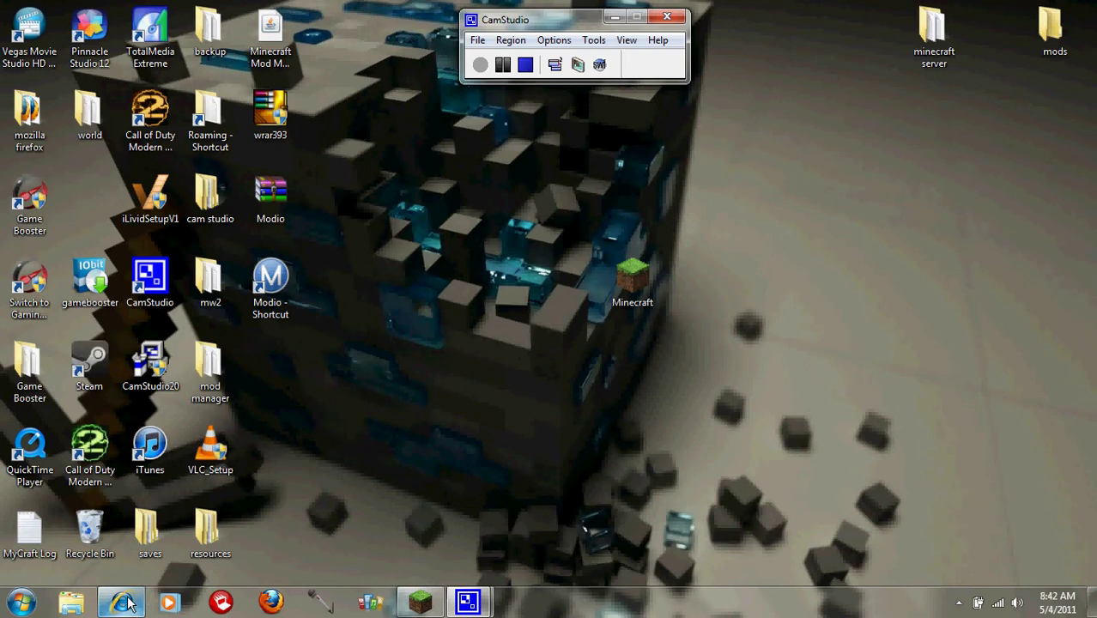
- Switch to Internet Explorer and review Risugami's Mods forum thread from its top to the Biosphere Beta 1.5_01 section
{"action": "mouse_move", "coordinate": [131, 608]}
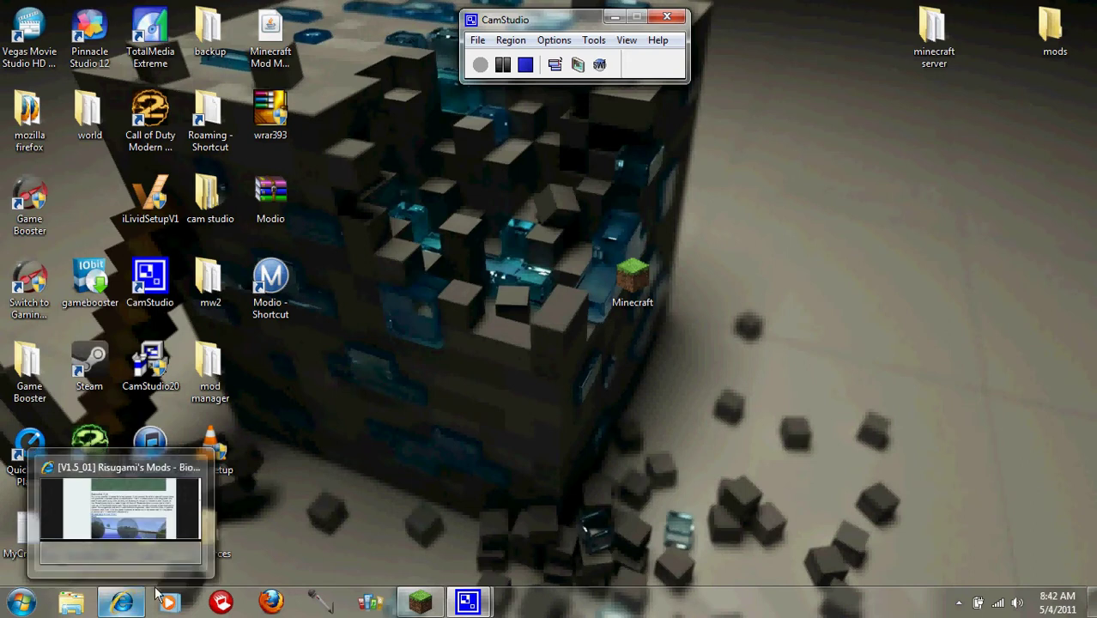
{"action": "left_click", "coordinate": [128, 605]}
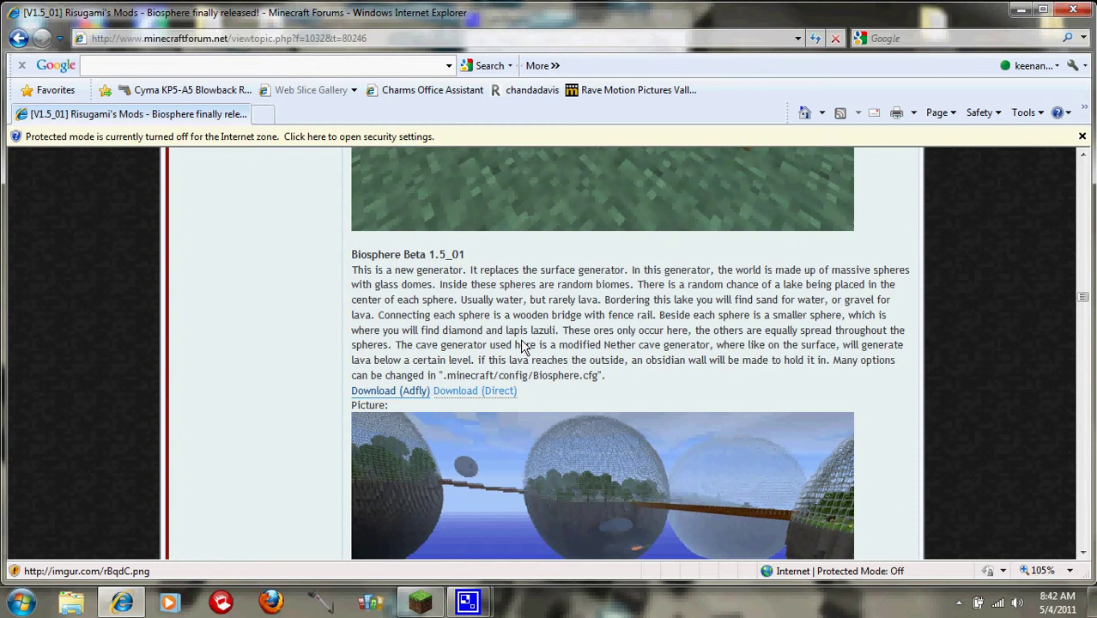
{"action": "scroll", "coordinate": [651, 187], "scroll_direction": "down", "scroll_amount": 5}
{"action": "scroll", "coordinate": [438, 258], "scroll_direction": "up", "scroll_amount": 3}
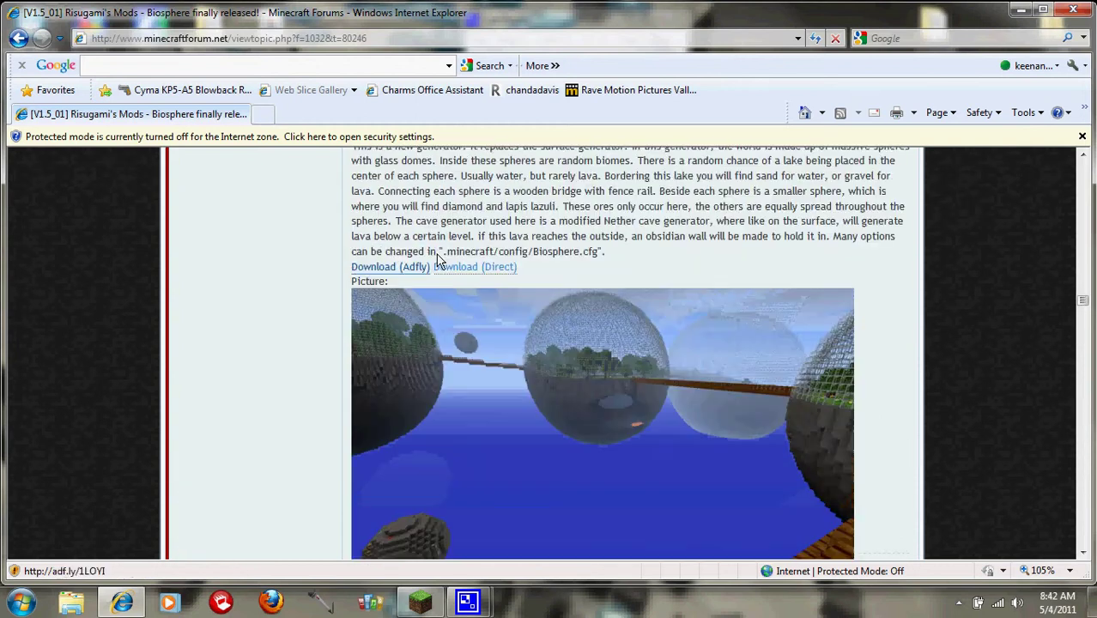
{"action": "scroll", "coordinate": [438, 260], "scroll_direction": "up", "scroll_amount": 1}
{"action": "scroll", "coordinate": [540, 268], "scroll_direction": "up", "scroll_amount": 10}
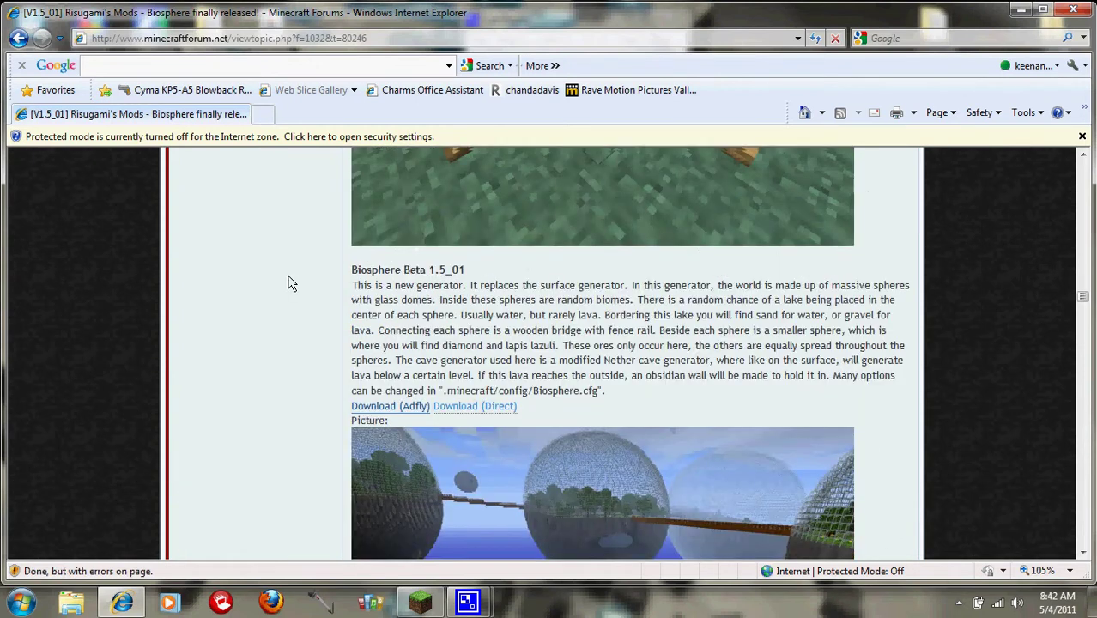
{"action": "scroll", "coordinate": [567, 256], "scroll_direction": "down", "scroll_amount": 5}
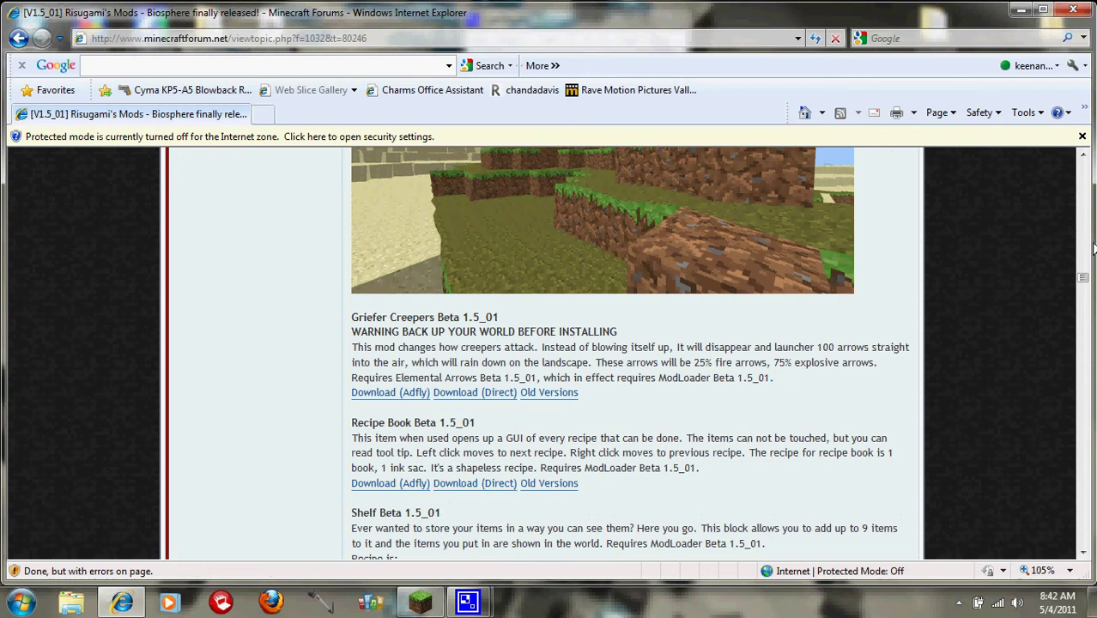
{"action": "left_click_drag", "start_coordinate": [1082, 286], "coordinate": [1082, 176]}
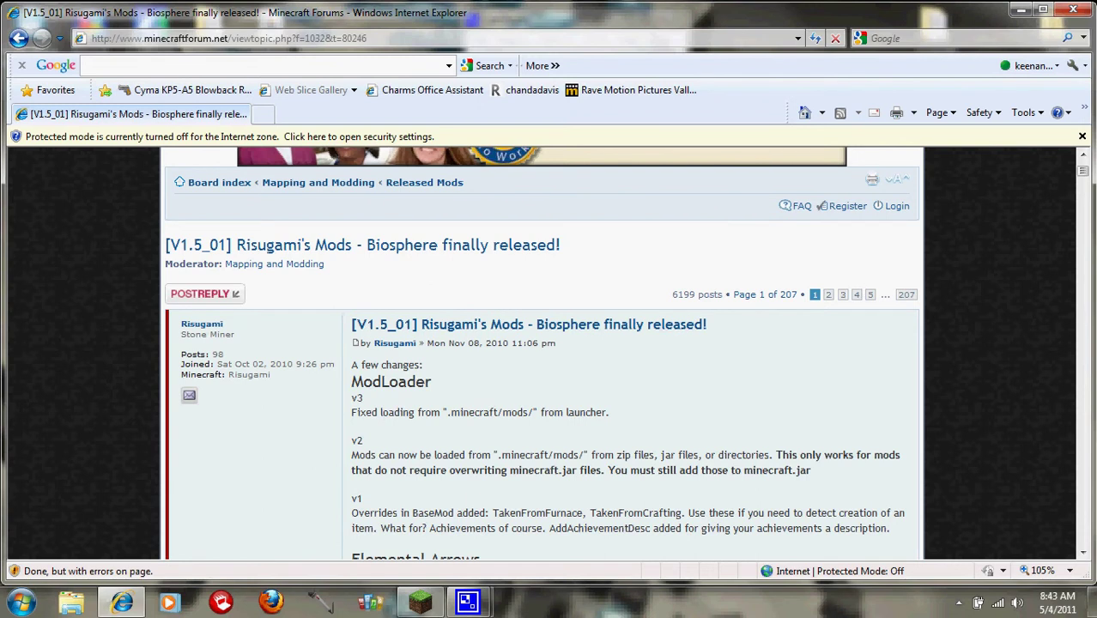
{"action": "left_click_drag", "start_coordinate": [1085, 182], "coordinate": [1053, 307]}
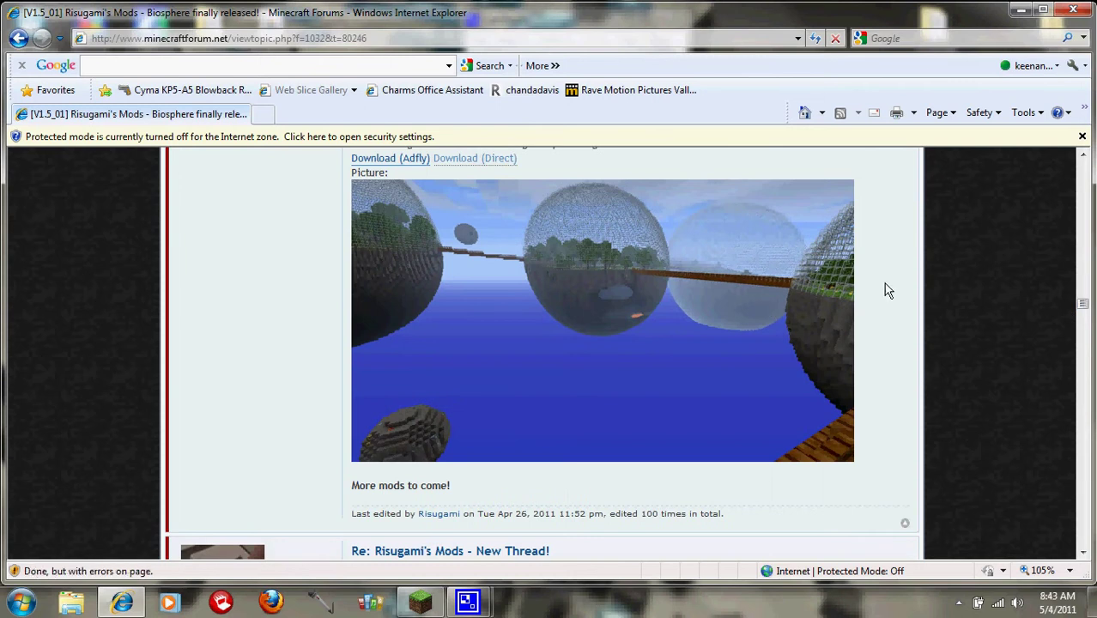
- Request the direct download of Biosphere.zip, cancel it, and minimize the browser
{"action": "left_click", "coordinate": [483, 158]}
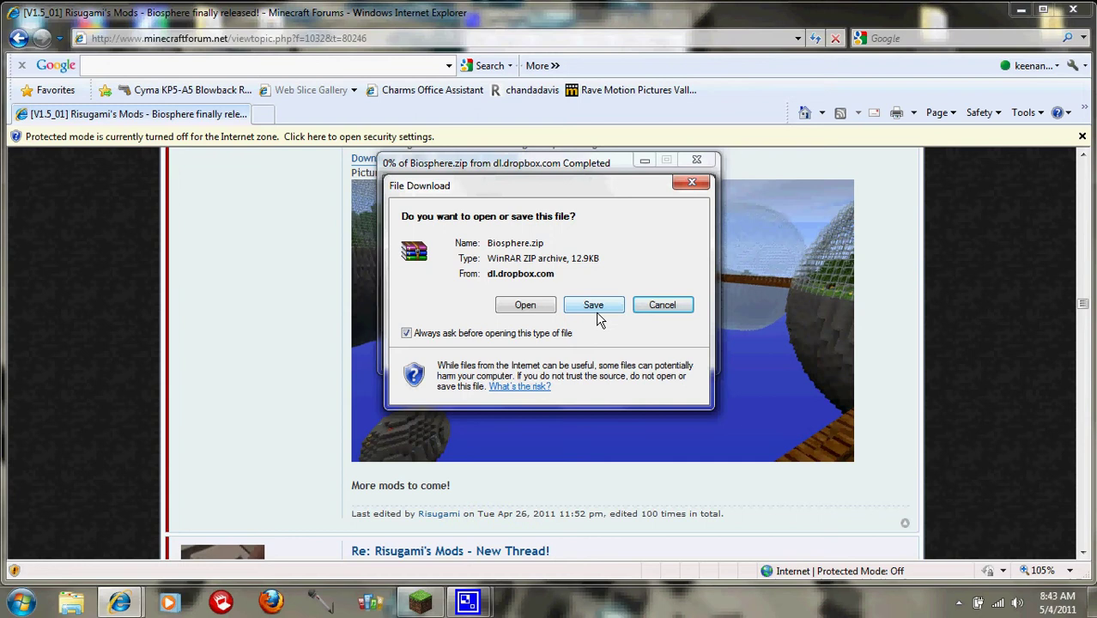
{"action": "left_click", "coordinate": [693, 184]}
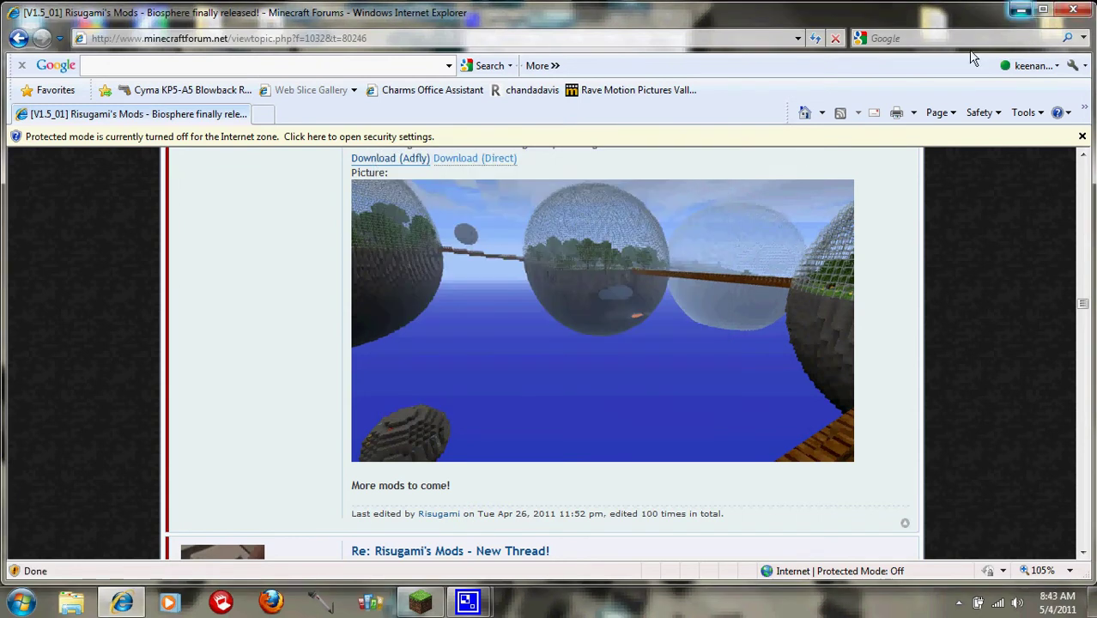
{"action": "left_click", "coordinate": [1020, 9]}
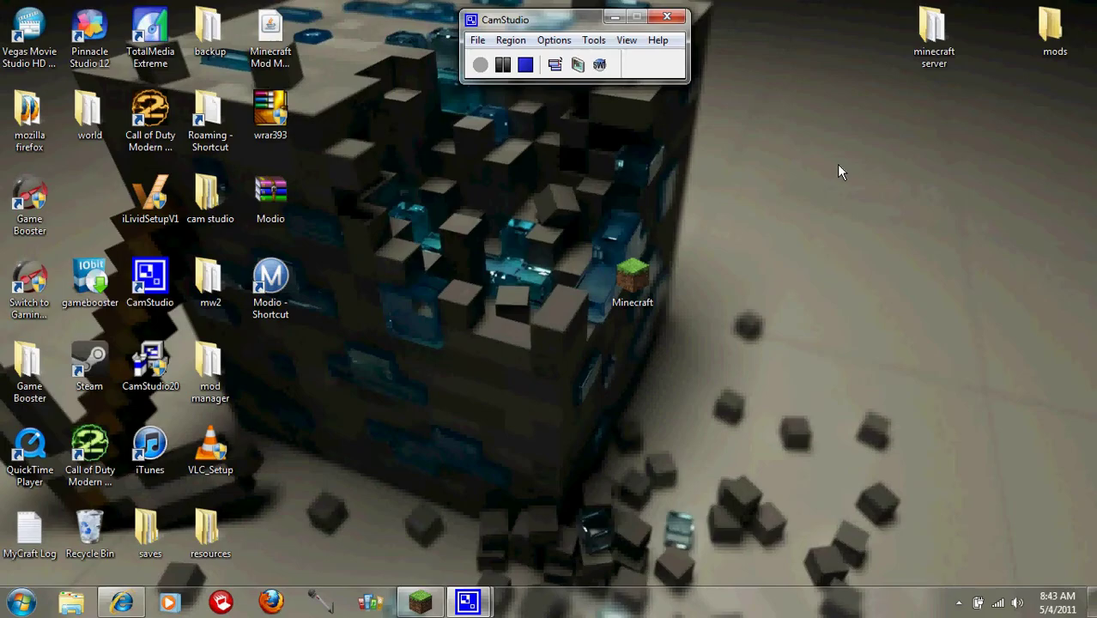
- Check the archives stored in the desktop's mods folder and close it again
{"action": "left_click", "coordinate": [1033, 50]}
{"action": "double_click", "coordinate": [1024, 58]}
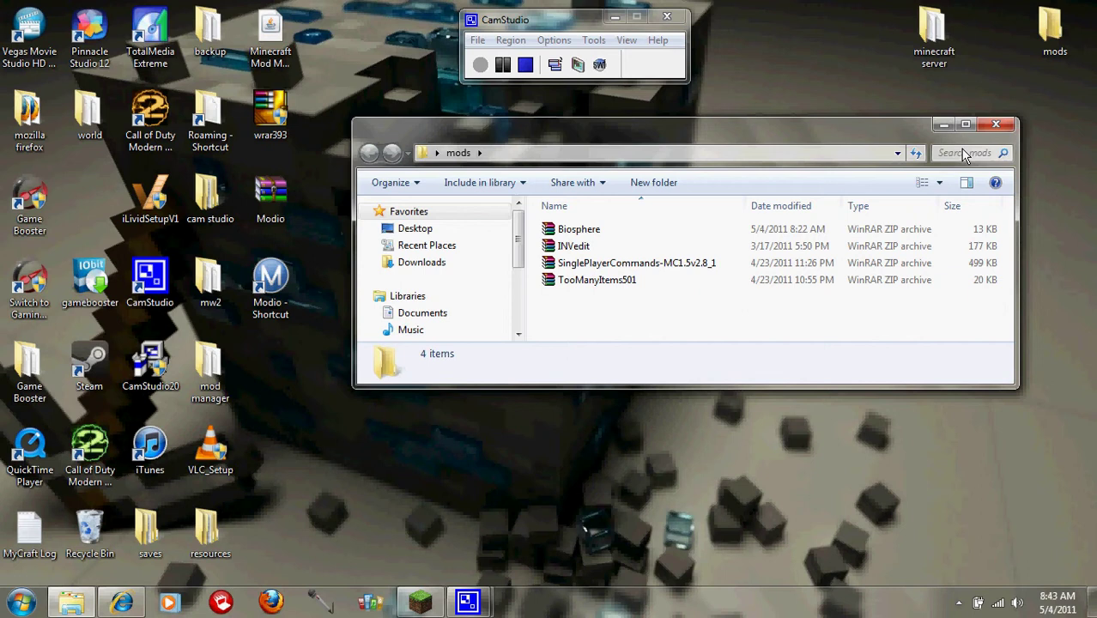
{"action": "left_click", "coordinate": [997, 125]}
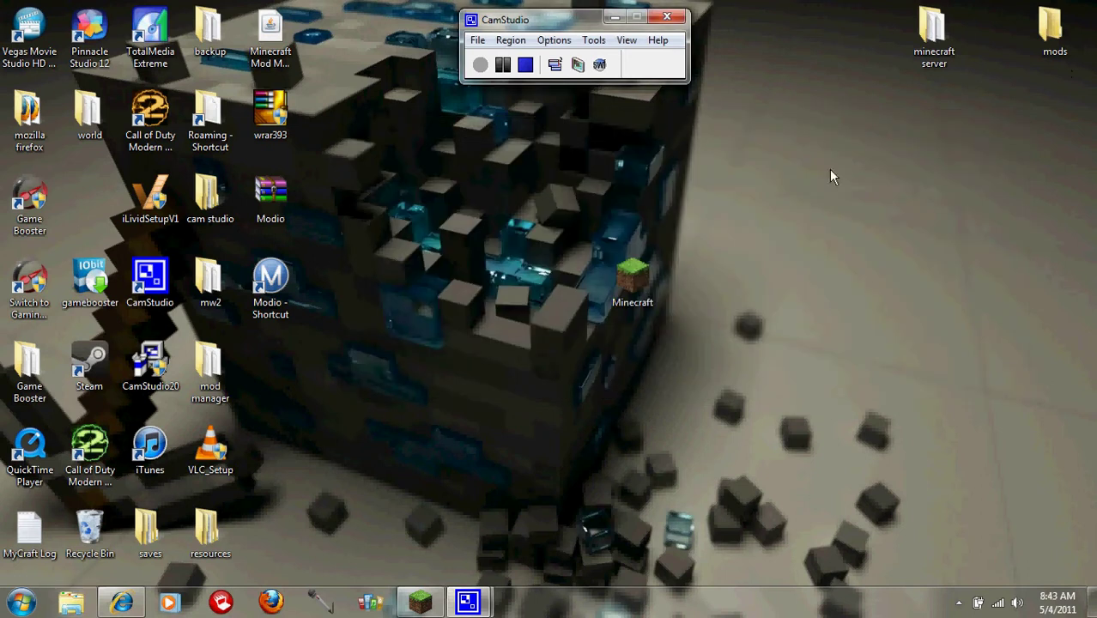
- Create a desktop folder named "mods 1" and place it beside the minecraft server folder
{"action": "right_click", "coordinate": [893, 135]}
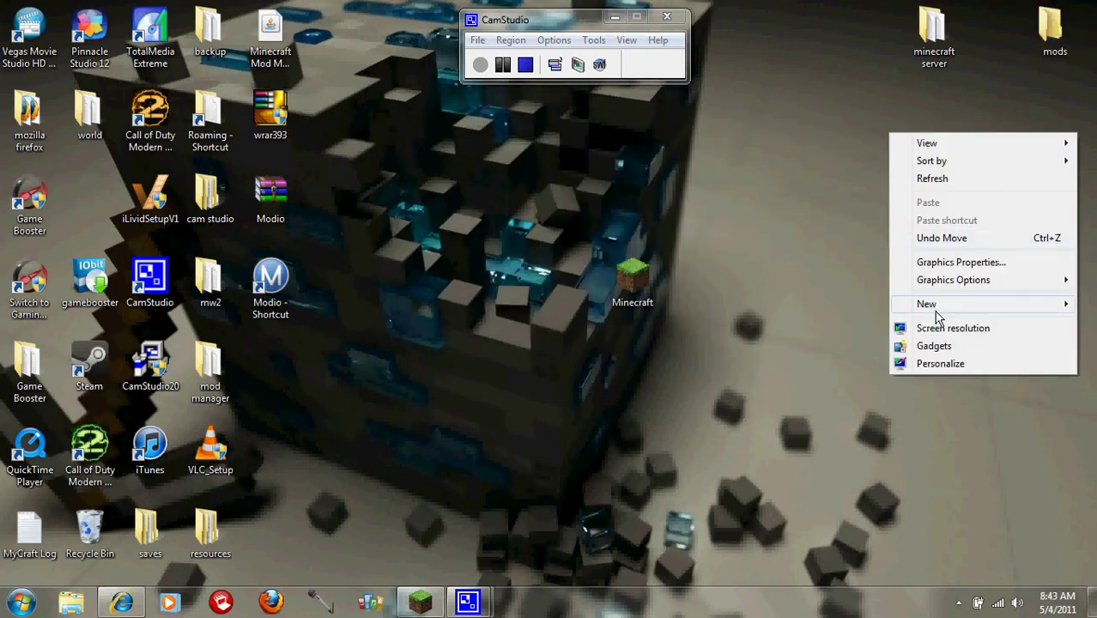
{"action": "mouse_move", "coordinate": [944, 309]}
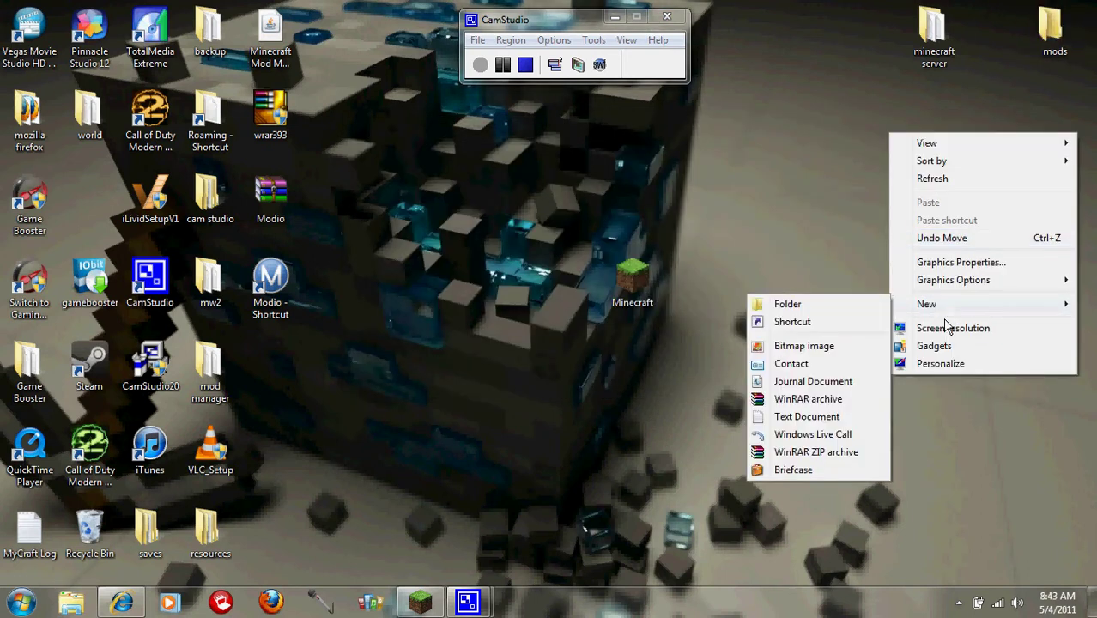
{"action": "left_click", "coordinate": [837, 303]}
{"action": "key", "text": "BackSpace"}
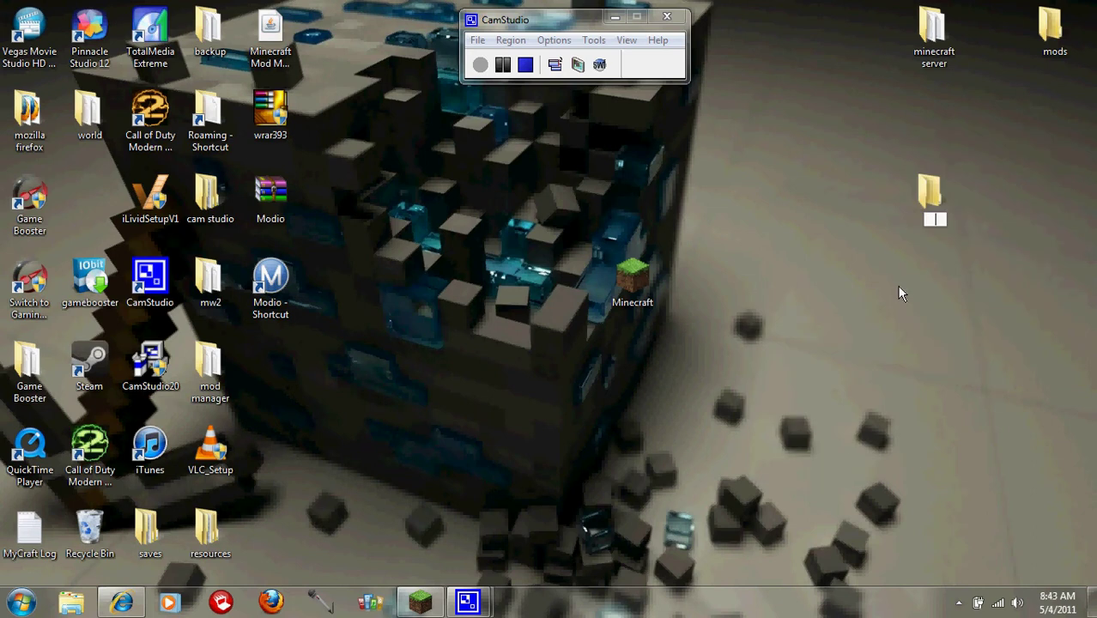
{"action": "type", "text": "mods 1"}
{"action": "key", "text": "Return"}
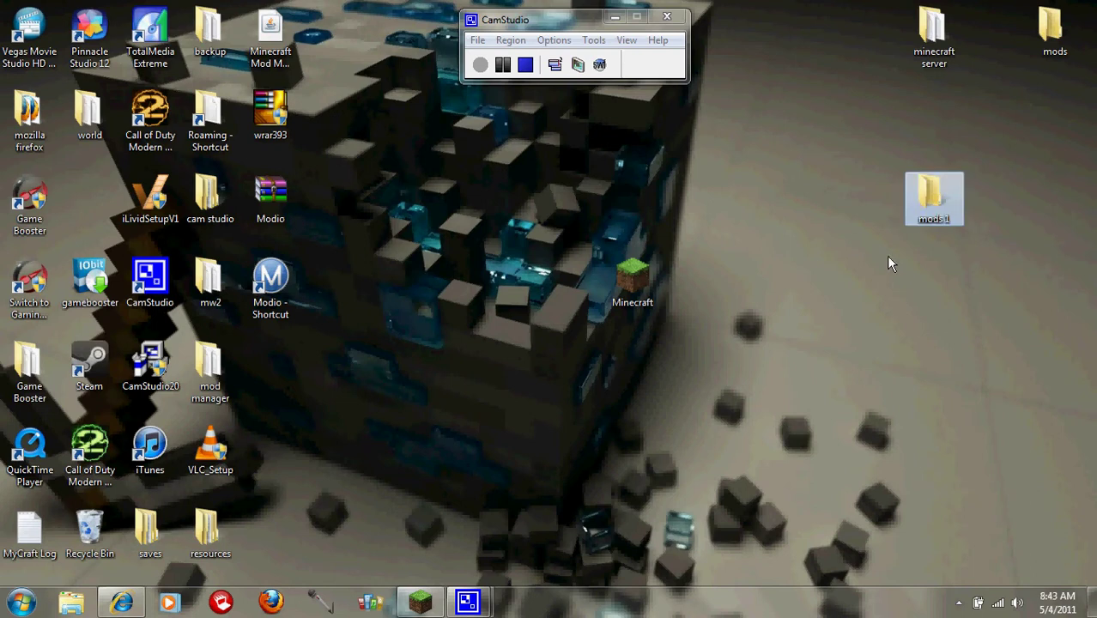
{"action": "left_click_drag", "start_coordinate": [934, 200], "coordinate": [872, 34]}
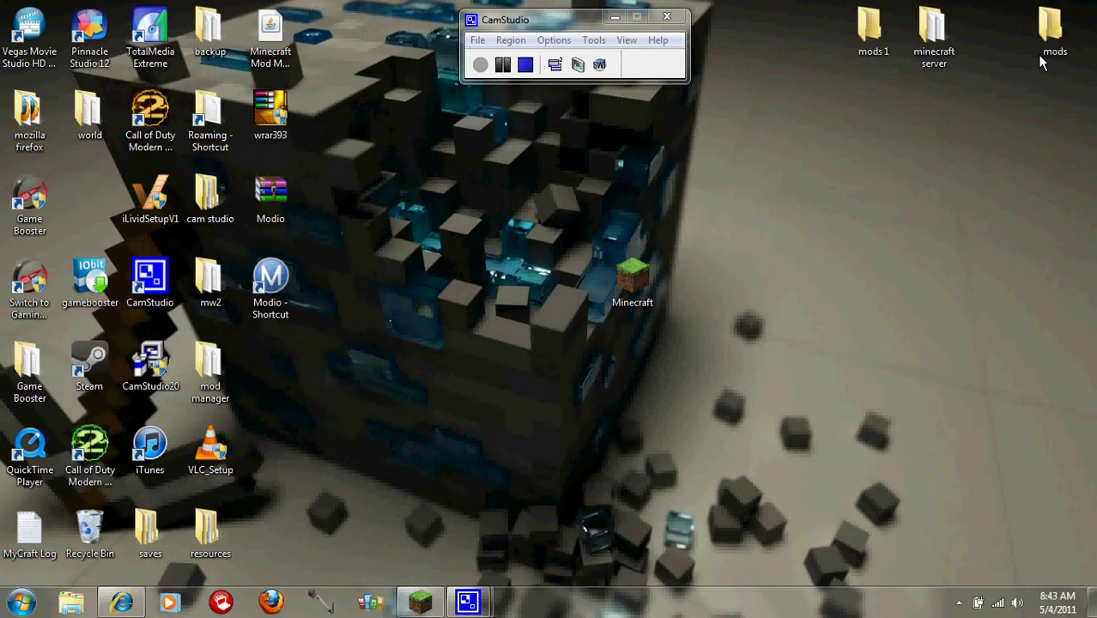
- Move the Biosphere archive from the mods folder into the mods 1 folder and close the window
{"action": "double_click", "coordinate": [1044, 51]}
{"action": "left_click_drag", "start_coordinate": [577, 231], "coordinate": [850, 33]}
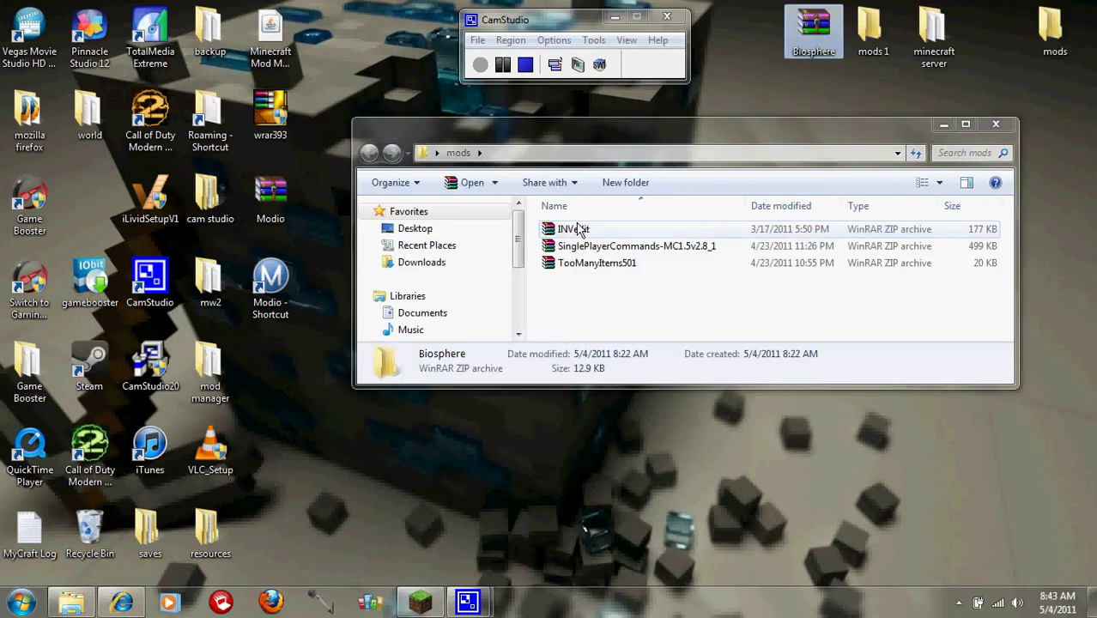
{"action": "left_click", "coordinate": [996, 124]}
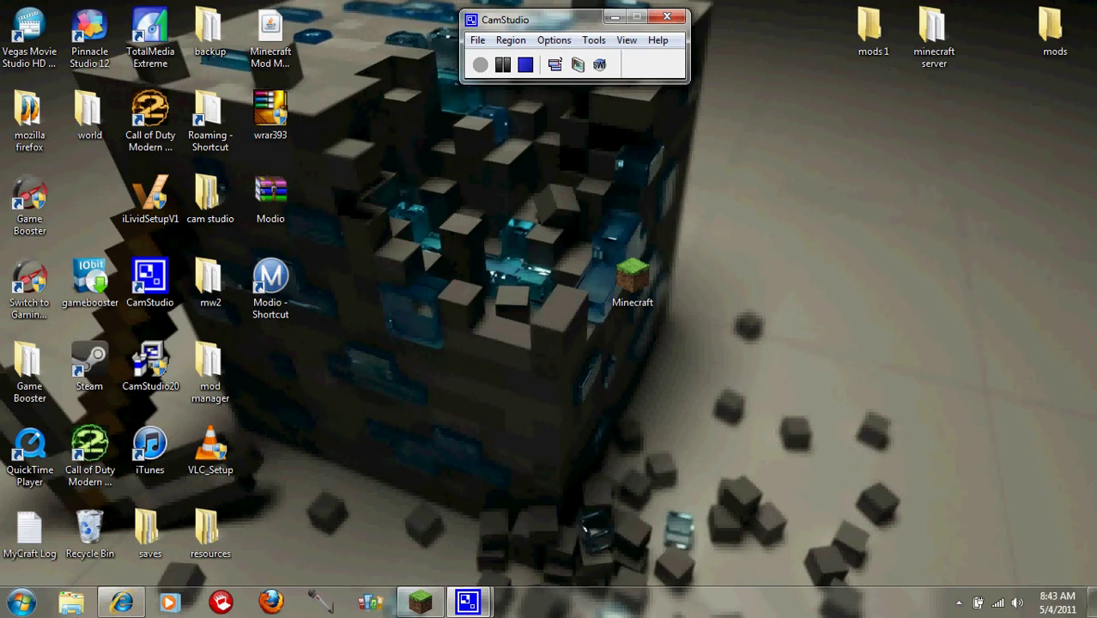
- Open the Roaming application data folder by running %appdata%
{"action": "left_click", "coordinate": [22, 603]}
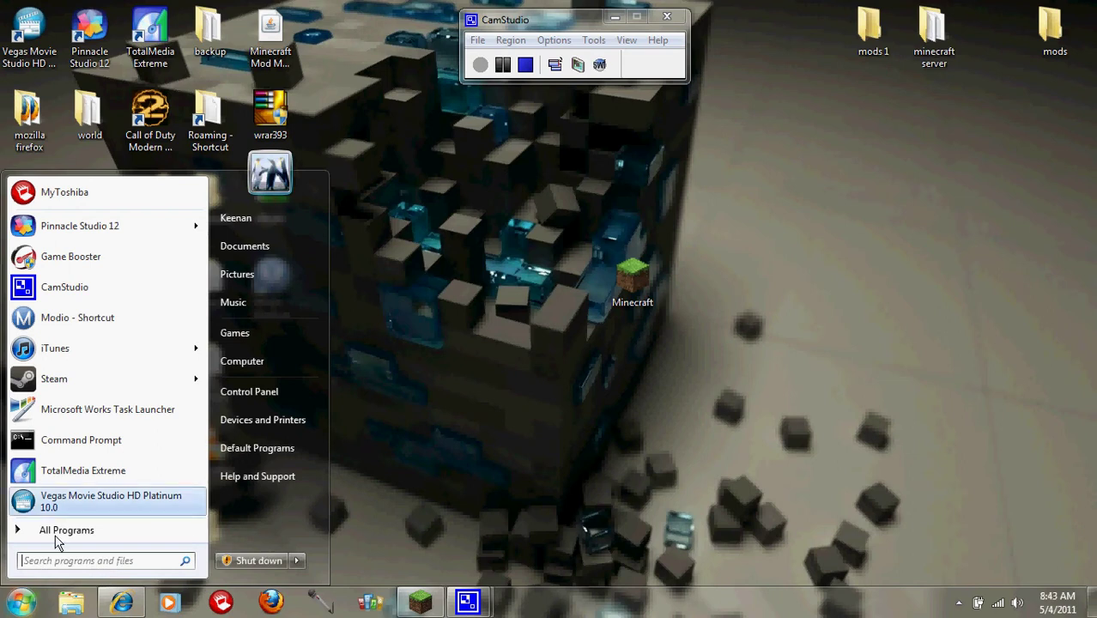
{"action": "left_click", "coordinate": [125, 537]}
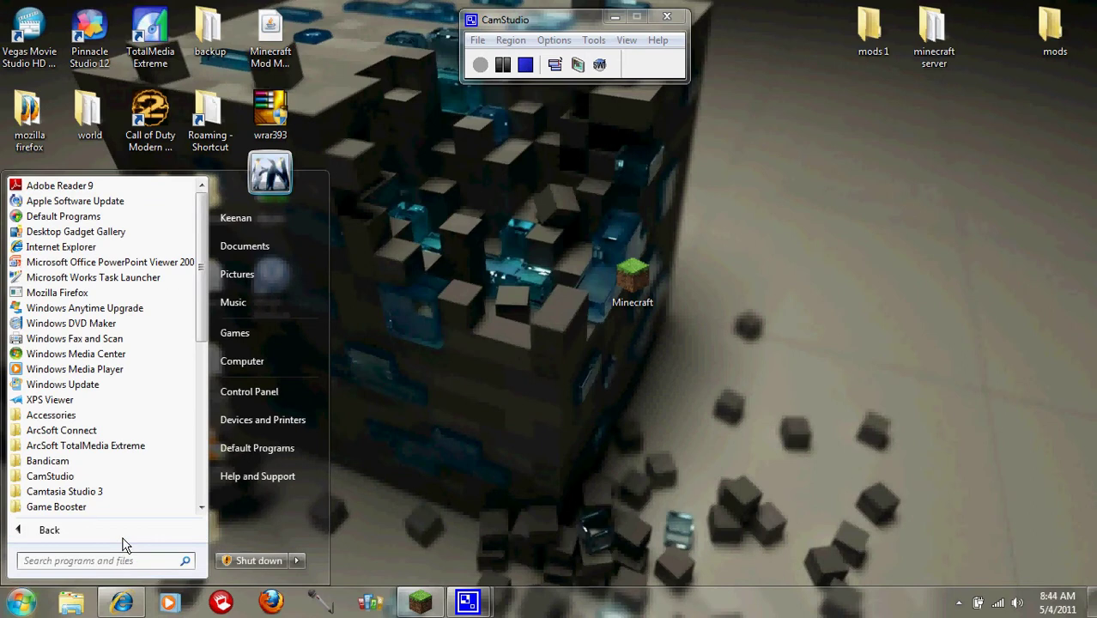
{"action": "type", "text": "%app"}
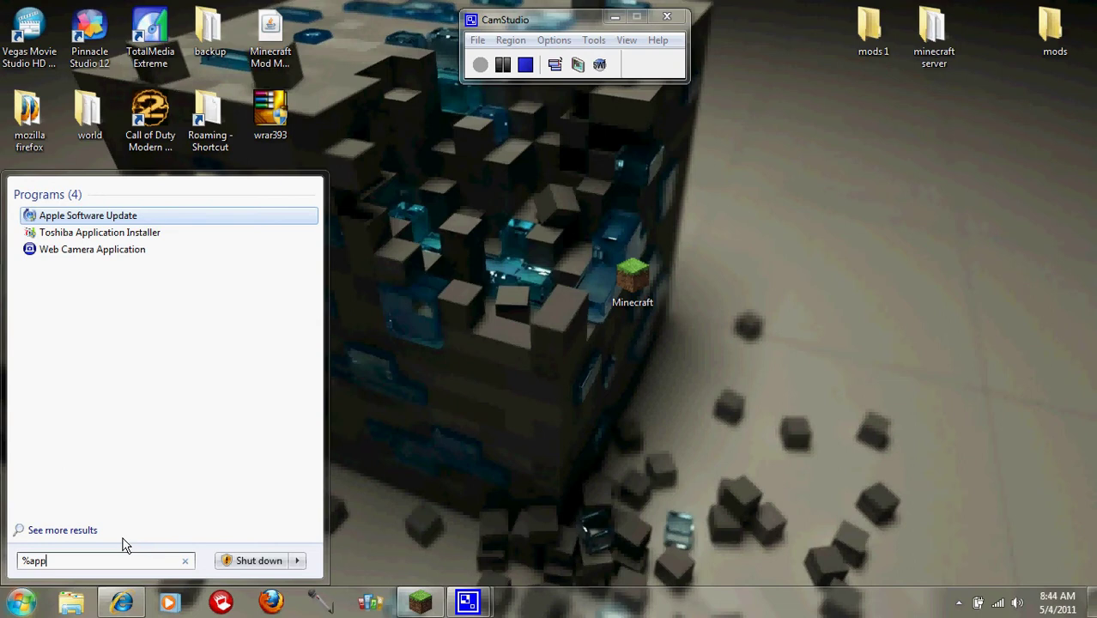
{"action": "type", "text": "data%"}
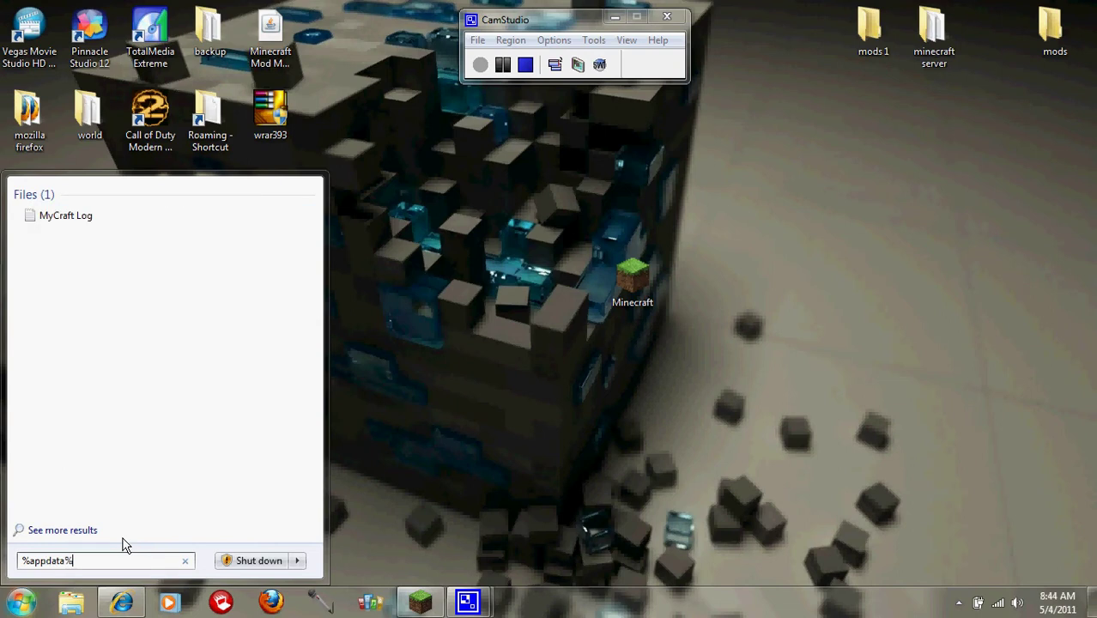
{"action": "key", "text": "Return"}
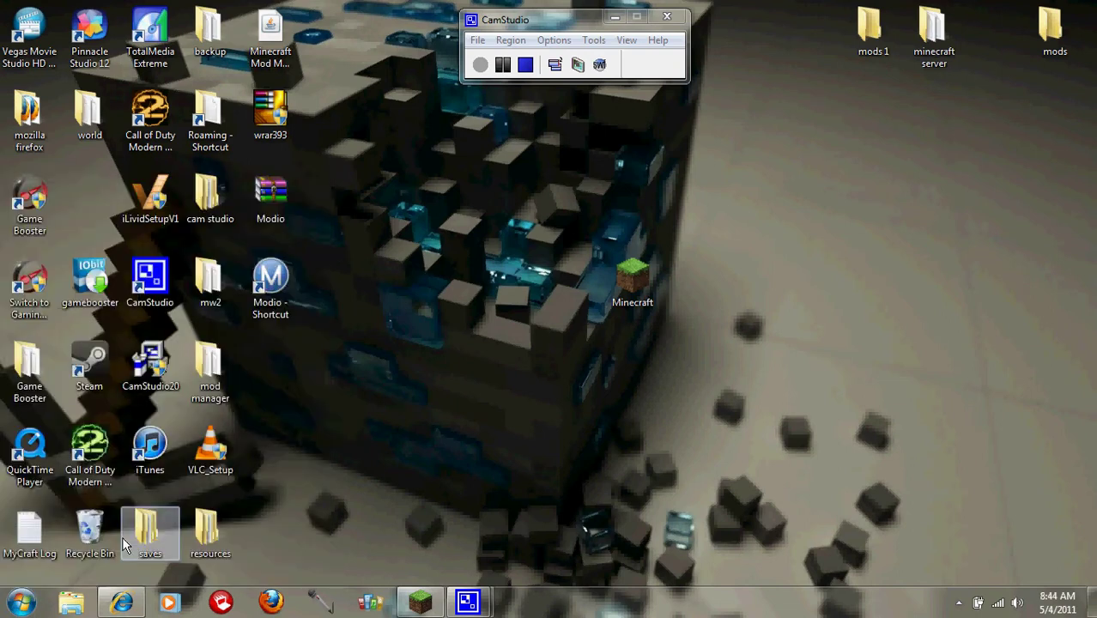
- Open the .minecraft folder and go into its bin subfolder
{"action": "left_click", "coordinate": [582, 230]}
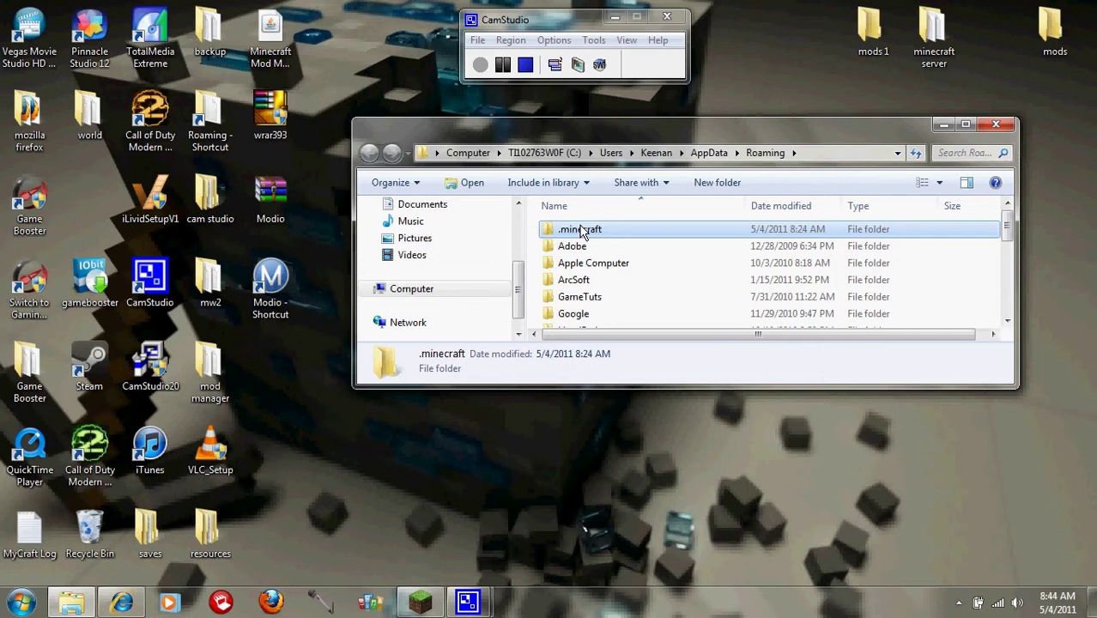
{"action": "double_click", "coordinate": [582, 230]}
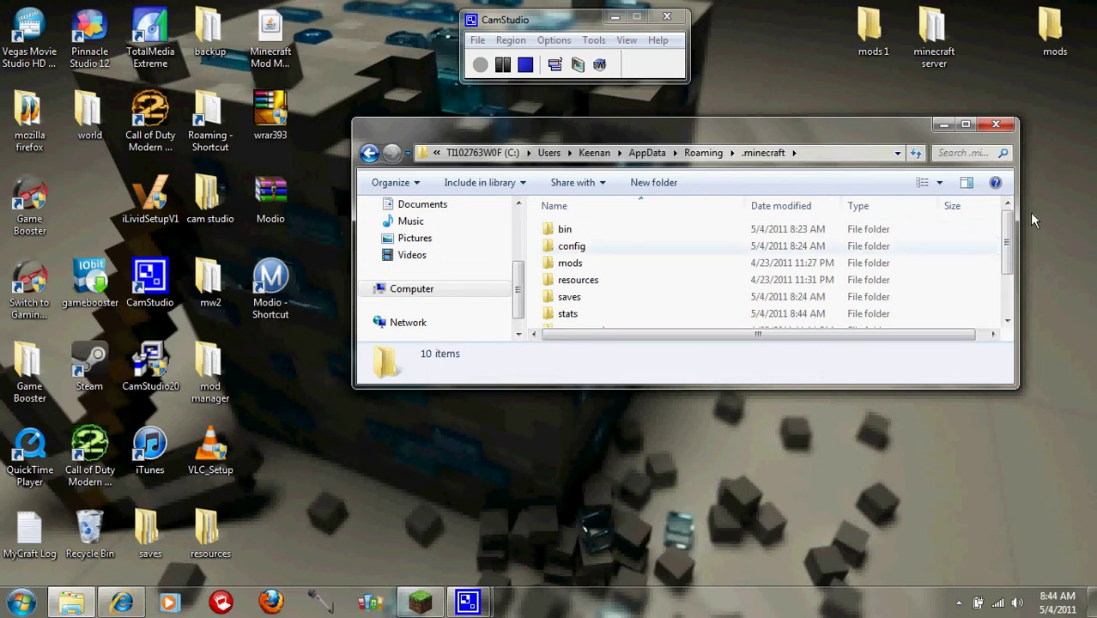
{"action": "left_click", "coordinate": [616, 233]}
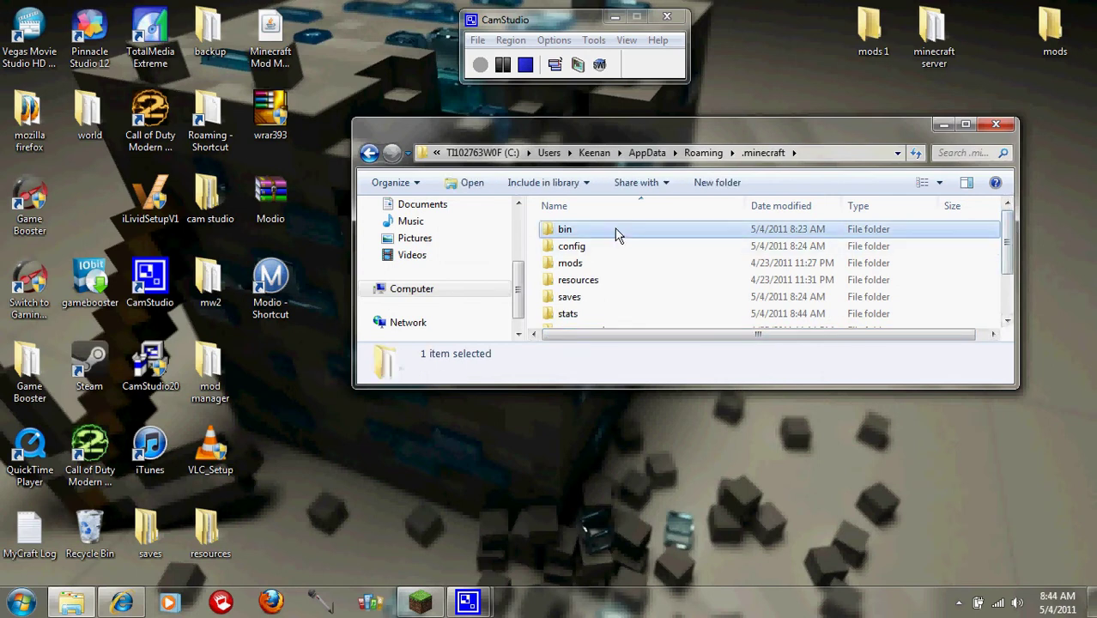
{"action": "double_click", "coordinate": [617, 232]}
{"action": "scroll", "coordinate": [743, 249], "scroll_direction": "down", "scroll_amount": 1}
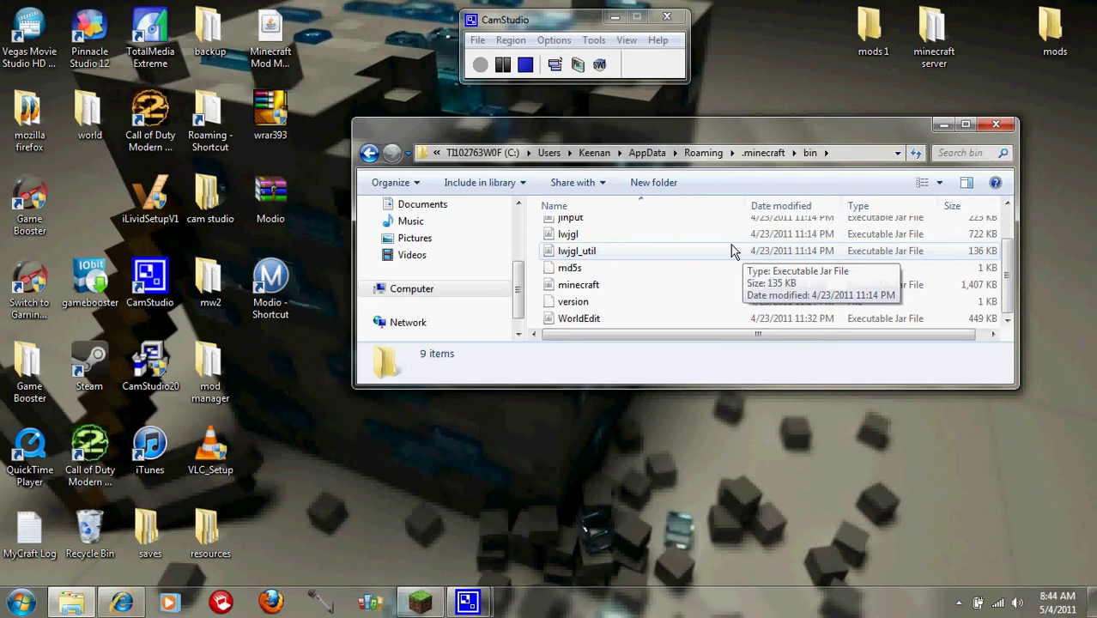
- Open the minecraft jar file from the bin folder with WinRAR archiver and dismiss the licence reminder
{"action": "left_click", "coordinate": [578, 290]}
{"action": "right_click", "coordinate": [577, 290]}
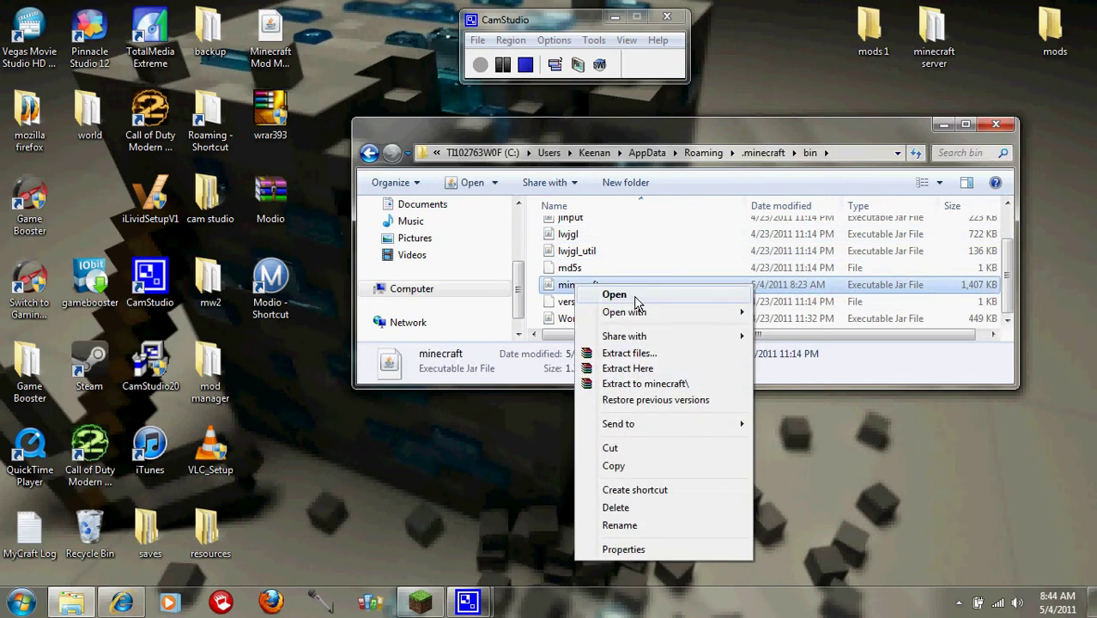
{"action": "mouse_move", "coordinate": [637, 316]}
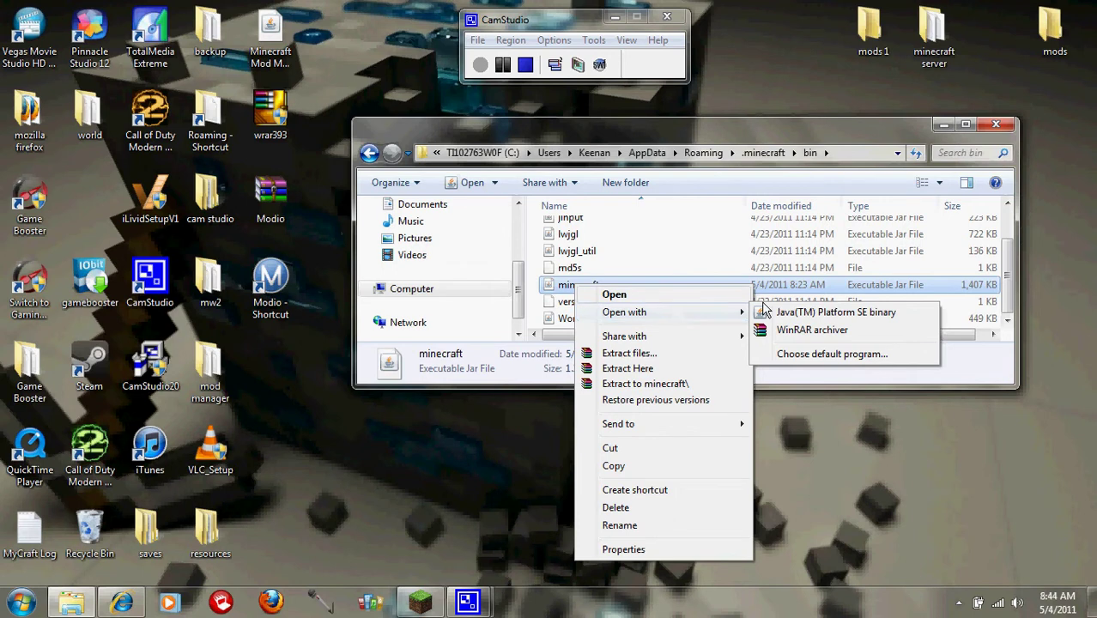
{"action": "left_click", "coordinate": [807, 330]}
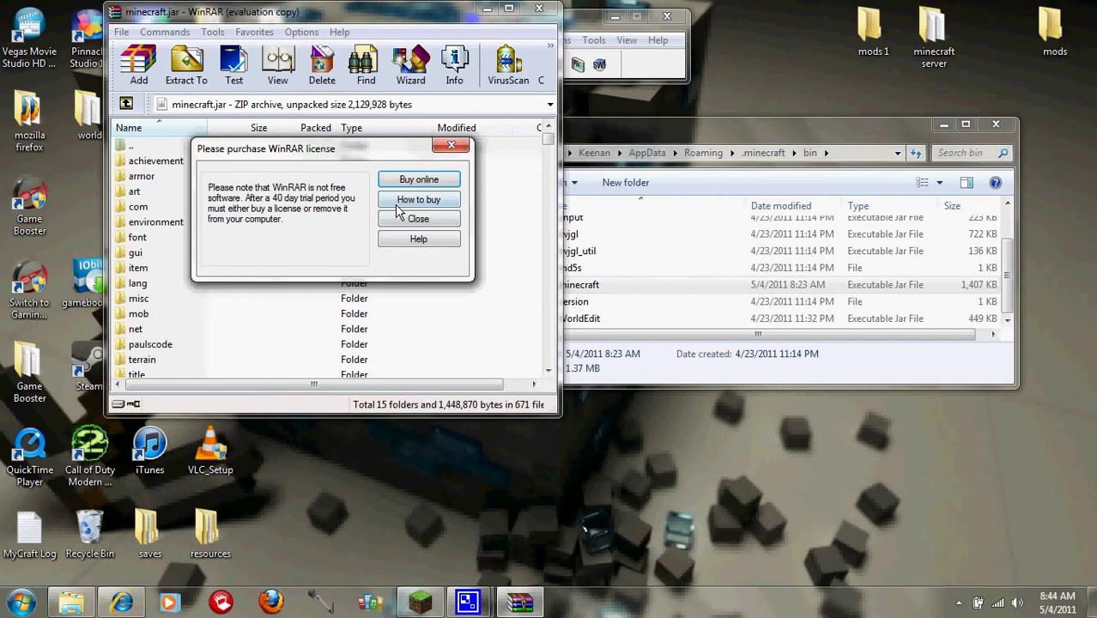
{"action": "left_click", "coordinate": [418, 220]}
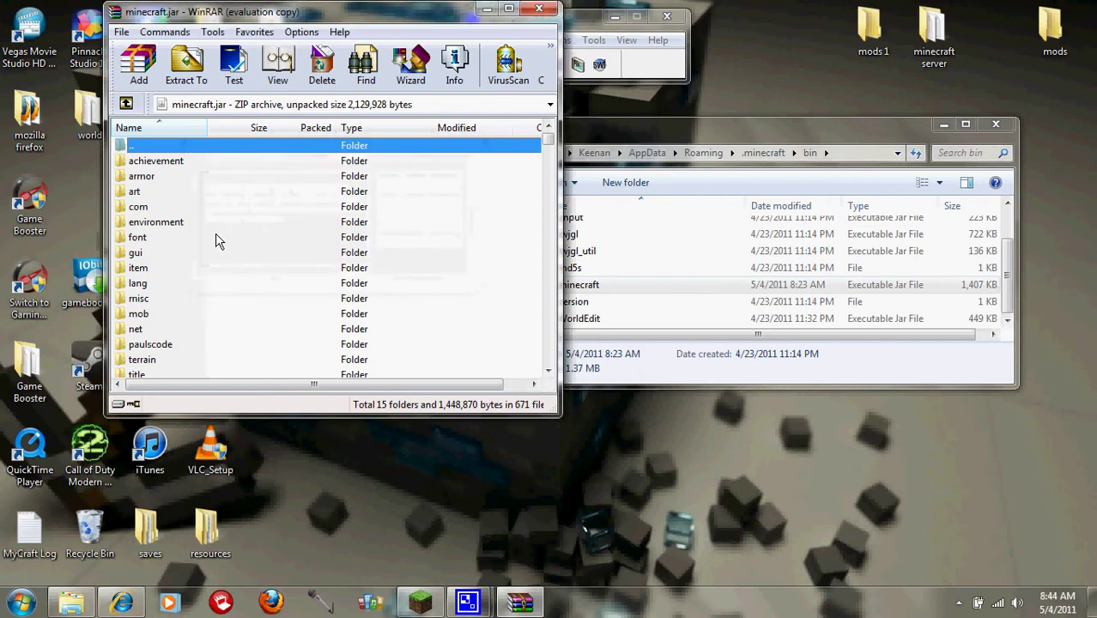
- Look through the folders and class files at the beginning of the minecraft.jar archive
{"action": "scroll", "coordinate": [277, 215], "scroll_direction": "down", "scroll_amount": 2}
{"action": "scroll", "coordinate": [276, 215], "scroll_direction": "up", "scroll_amount": 1}
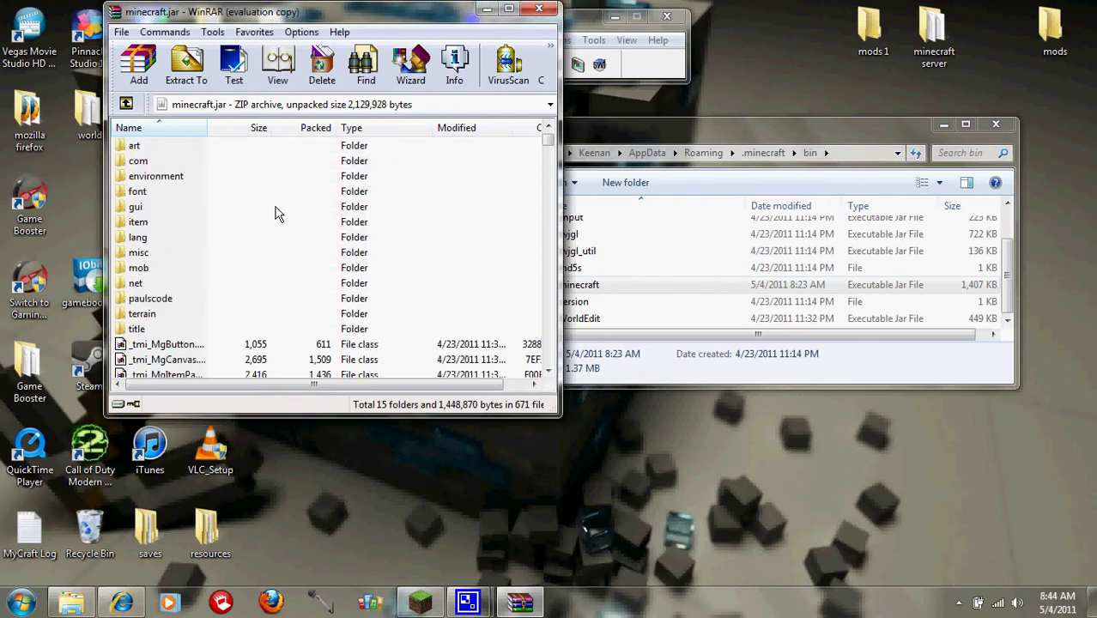
{"action": "scroll", "coordinate": [271, 210], "scroll_direction": "down", "scroll_amount": 5}
{"action": "scroll", "coordinate": [266, 206], "scroll_direction": "up", "scroll_amount": 6}
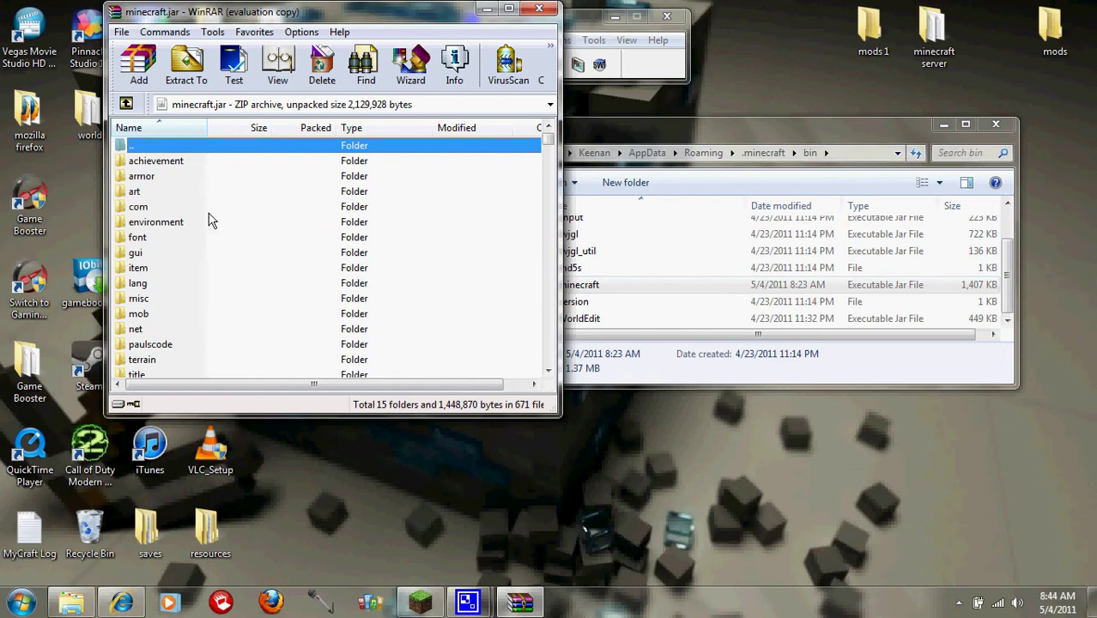
{"action": "scroll", "coordinate": [330, 290], "scroll_direction": "down", "scroll_amount": 1}
{"action": "scroll", "coordinate": [314, 290], "scroll_direction": "up", "scroll_amount": 1}
{"action": "scroll", "coordinate": [314, 289], "scroll_direction": "down", "scroll_amount": 1}
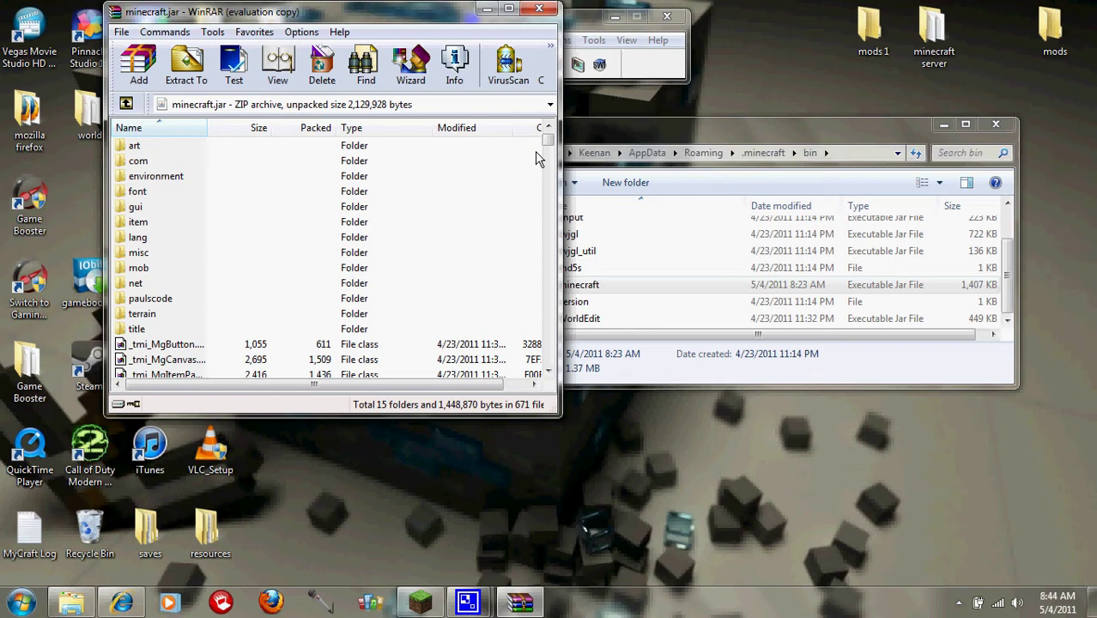
{"action": "scroll", "coordinate": [545, 131], "scroll_direction": "up", "scroll_amount": 1}
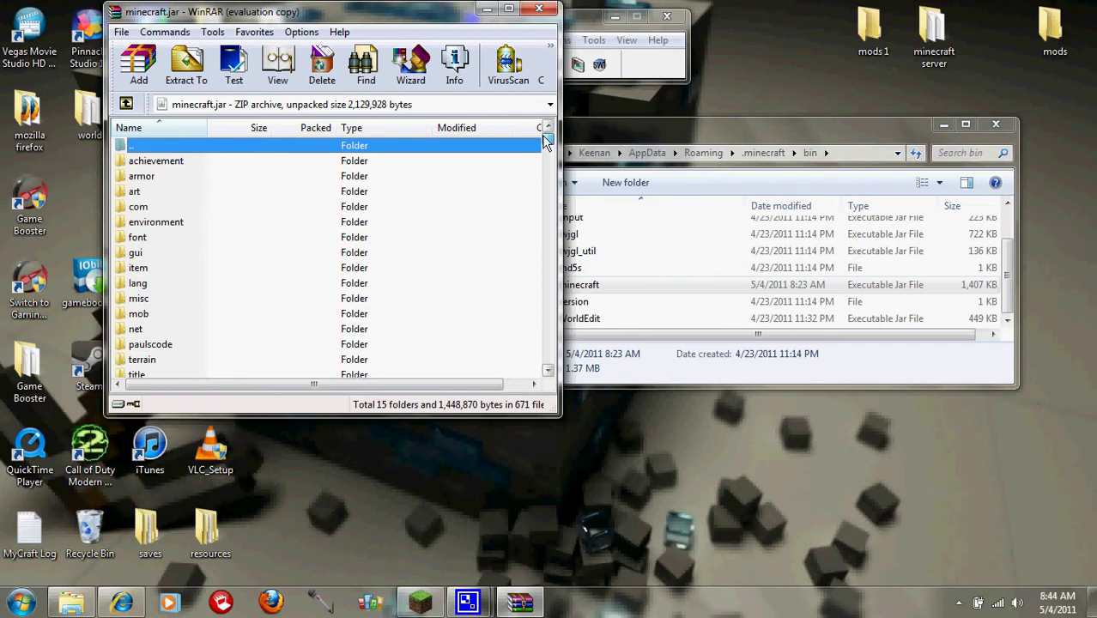
{"action": "scroll", "coordinate": [546, 141], "scroll_direction": "down", "scroll_amount": 2}
{"action": "scroll", "coordinate": [547, 142], "scroll_direction": "up", "scroll_amount": 2}
{"action": "scroll", "coordinate": [545, 144], "scroll_direction": "down", "scroll_amount": 8}
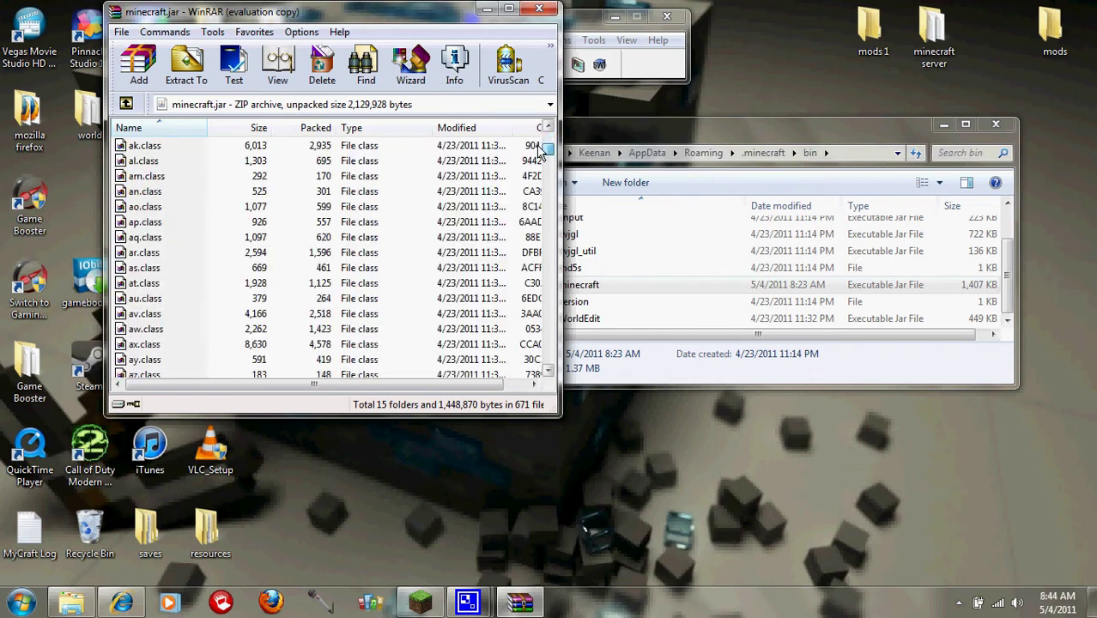
{"action": "scroll", "coordinate": [542, 148], "scroll_direction": "up", "scroll_amount": 8}
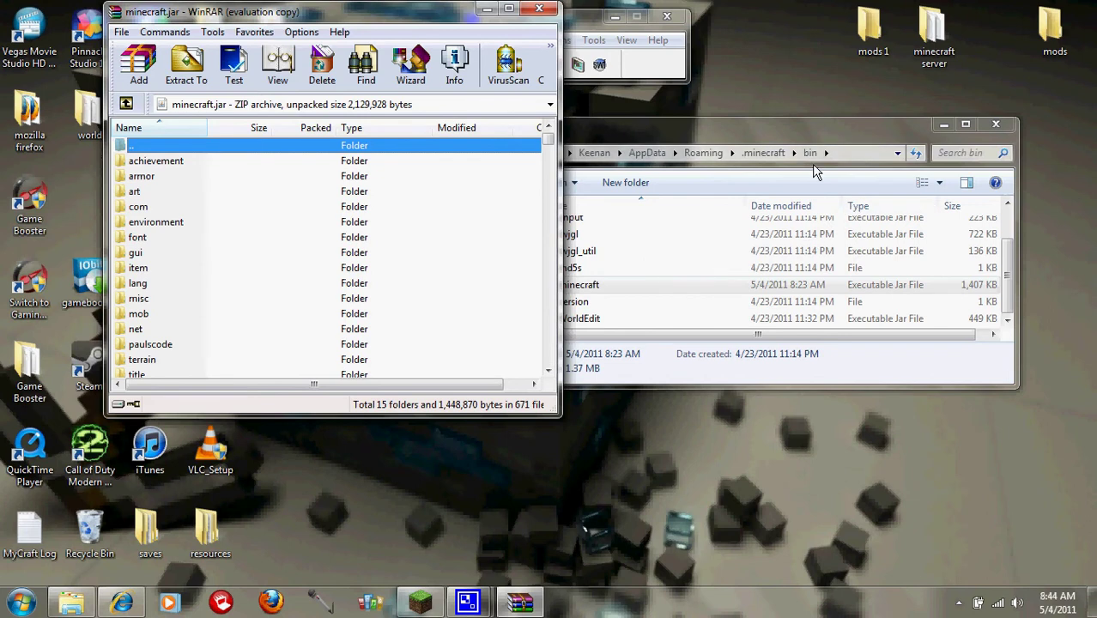
{"action": "left_click", "coordinate": [33, 597]}
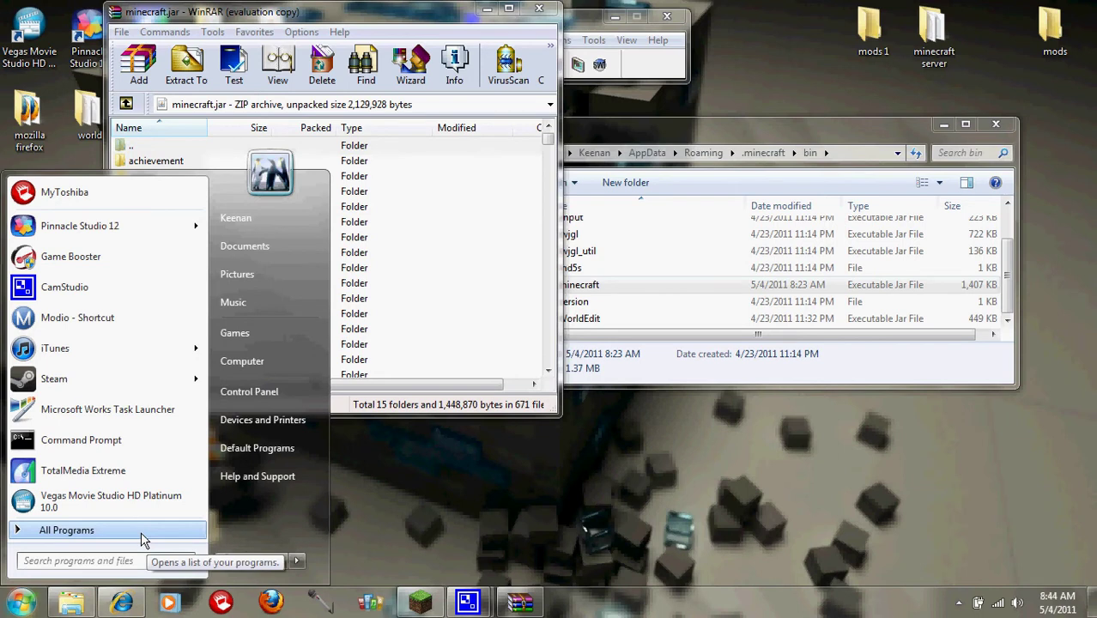
{"action": "type", "text": "meta"}
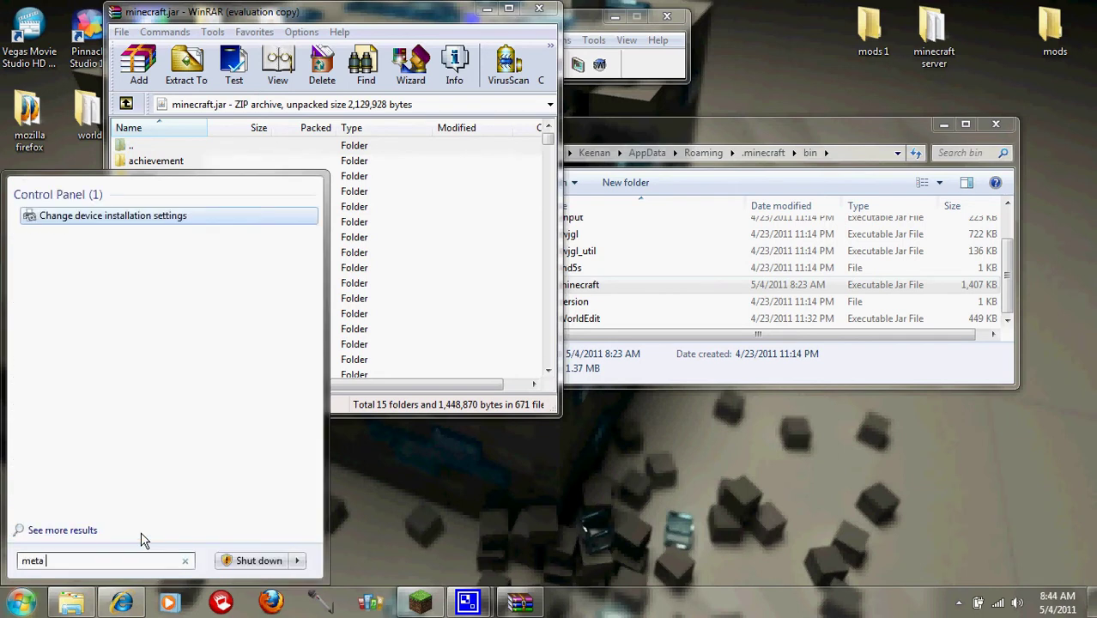
{"action": "type", "text": " inf"}
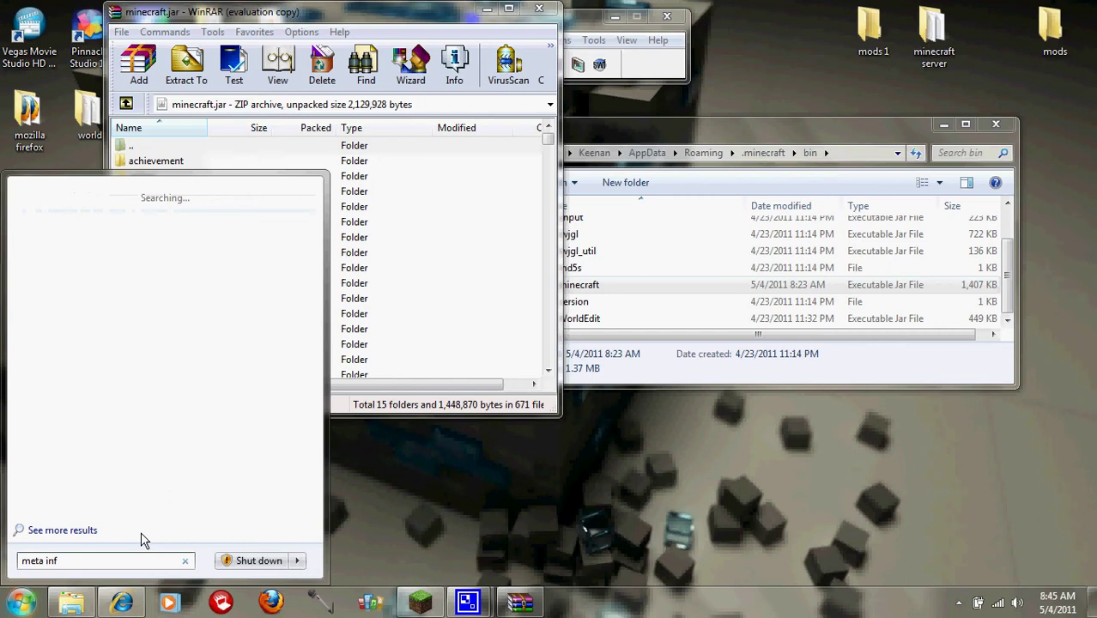
{"action": "key", "text": "BackSpace"}
{"action": "key", "text": "BackSpace"}
{"action": "key", "text": "BackSpace"}
{"action": "key", "text": "BackSpace"}
{"action": "key", "text": "BackSpace"}
{"action": "key", "text": "BackSpace"}
{"action": "key", "text": "BackSpace"}
{"action": "key", "text": "BackSpace"}
{"action": "type", "text": "f"}
{"action": "key", "text": "Escape"}
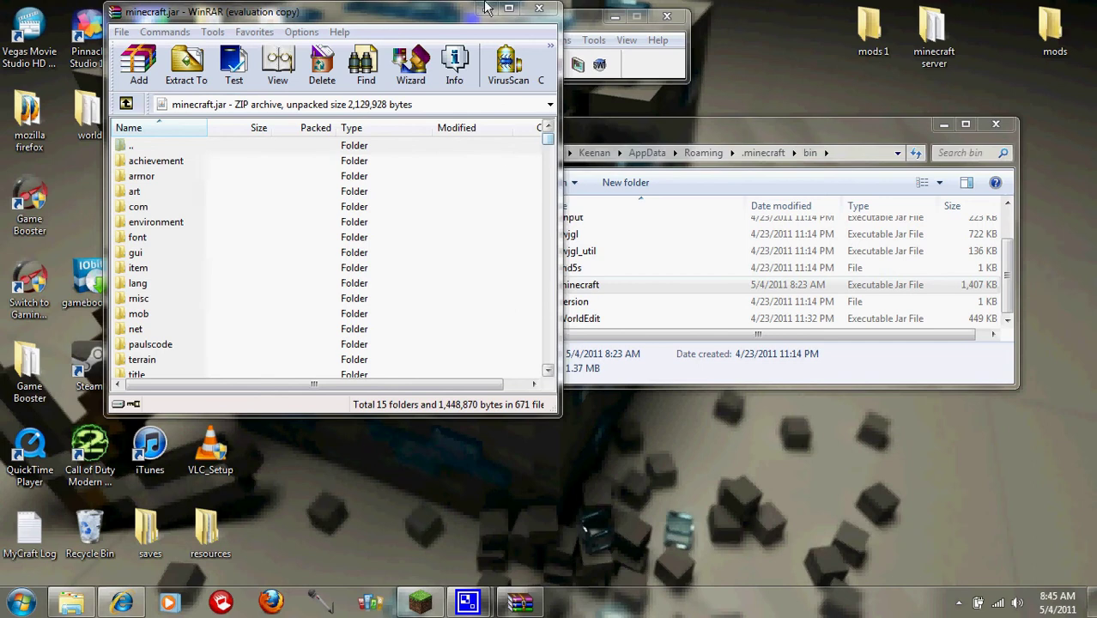
- Close the bin folder window and open the Biosphere archive from the mods 1 folder, dismissing the licence reminder
{"action": "left_click_drag", "start_coordinate": [423, 7], "coordinate": [172, 51]}
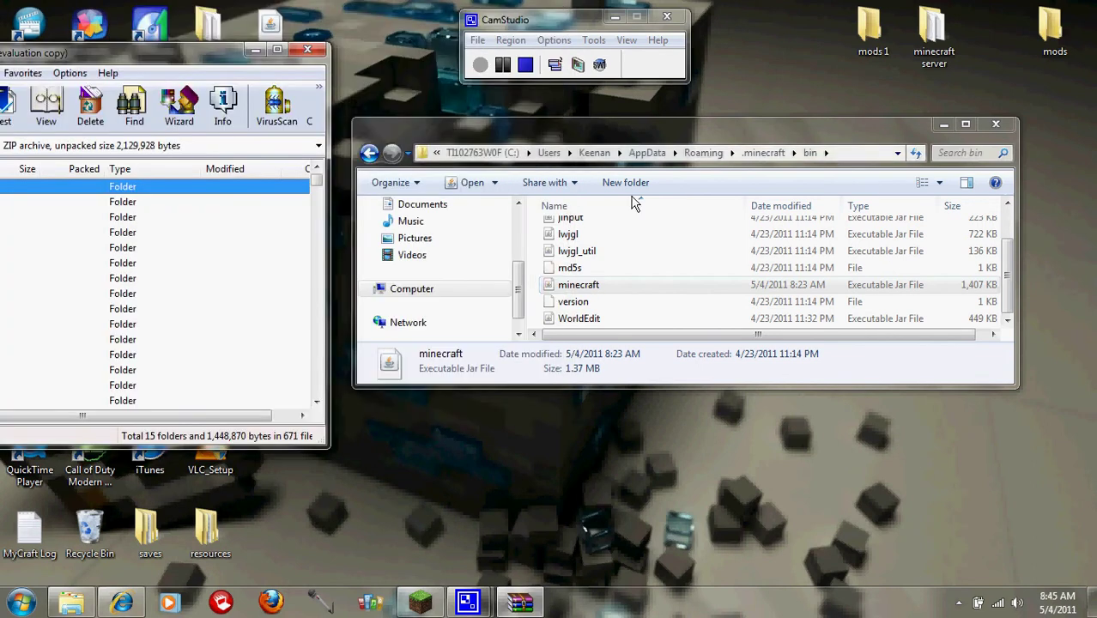
{"action": "left_click", "coordinate": [996, 126]}
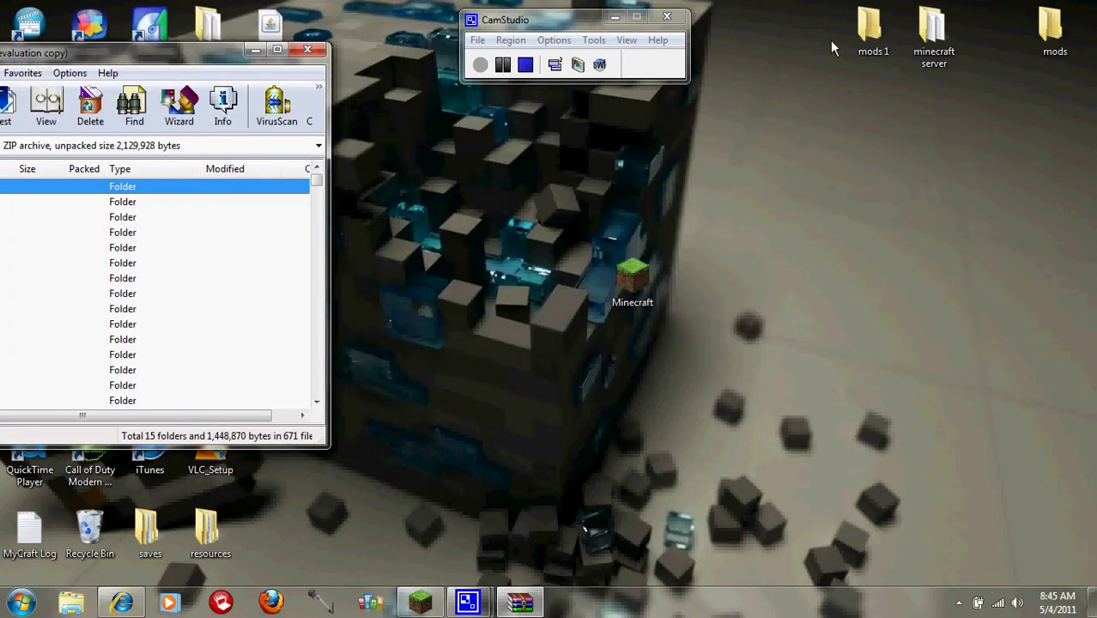
{"action": "key", "text": "Return"}
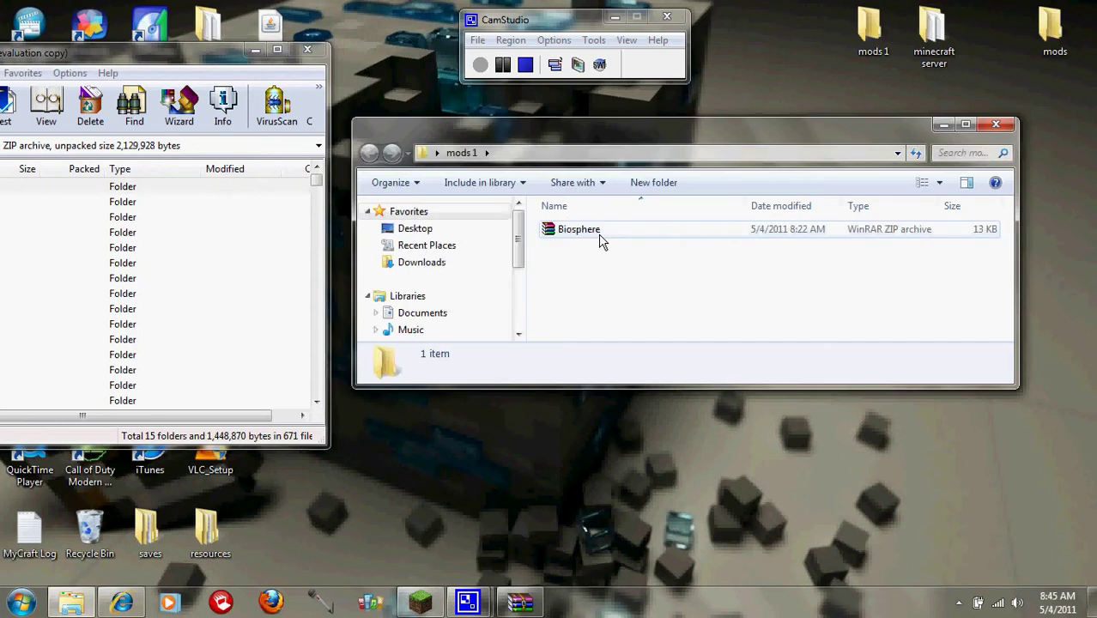
{"action": "left_click", "coordinate": [583, 234]}
{"action": "double_click", "coordinate": [583, 234]}
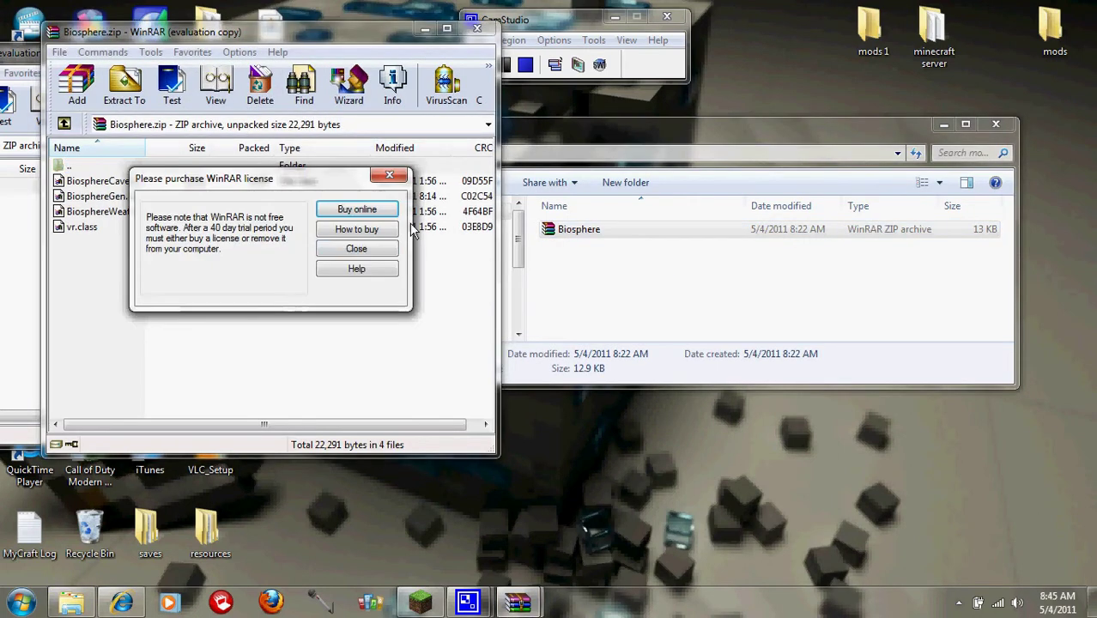
{"action": "left_click", "coordinate": [357, 249]}
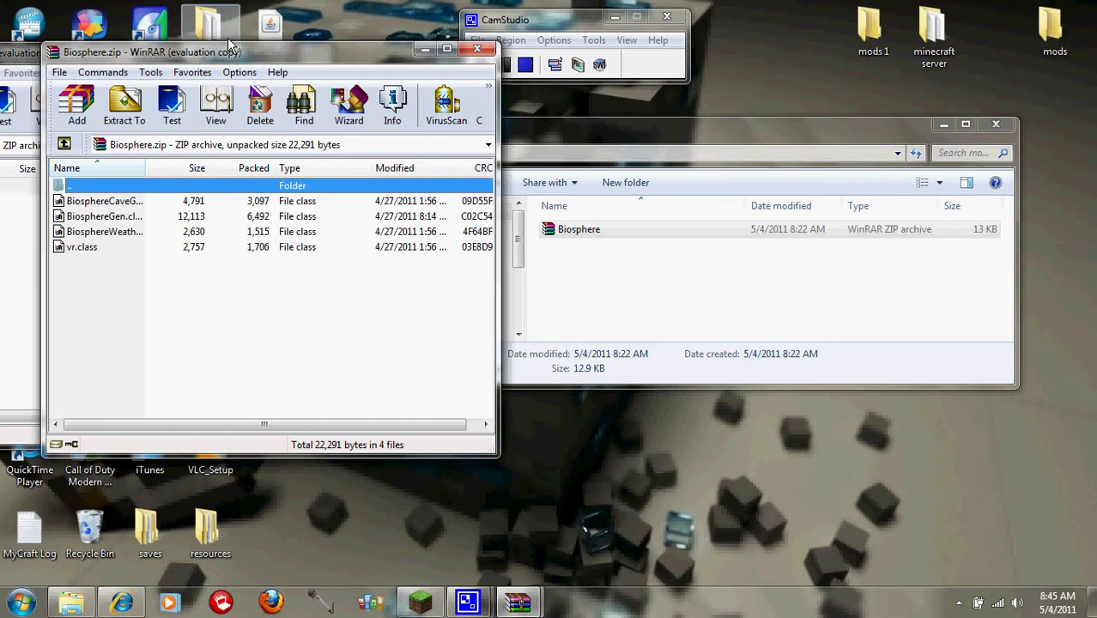
- Arrange the Biosphere.zip and minecraft.jar archive windows side by side so both file lists are accessible
{"action": "left_click_drag", "start_coordinate": [242, 54], "coordinate": [533, 1]}
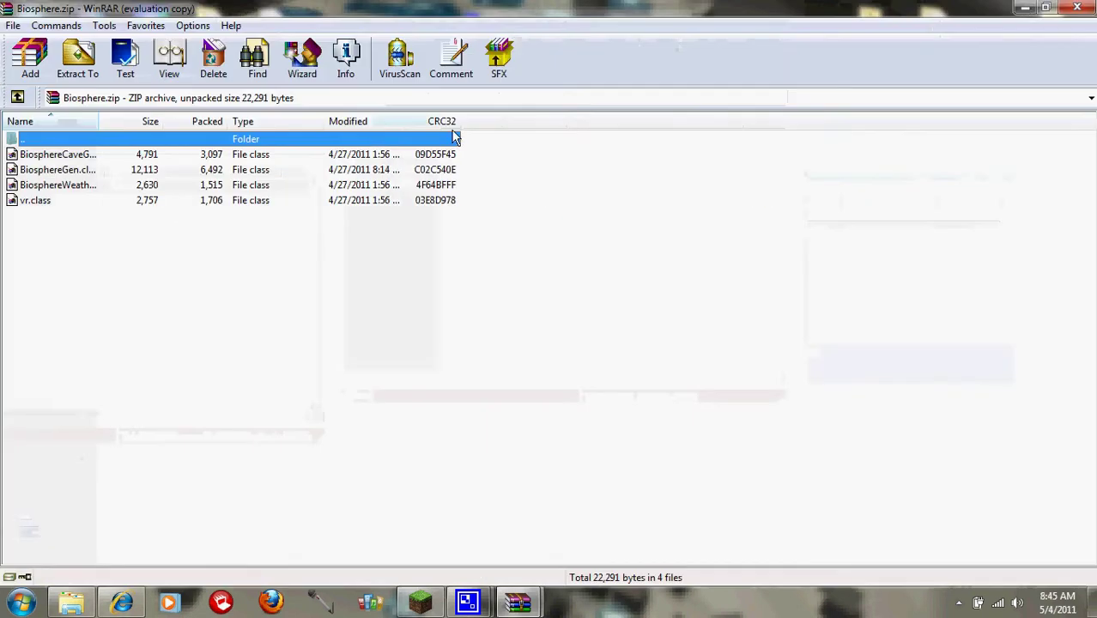
{"action": "double_click", "coordinate": [970, 9]}
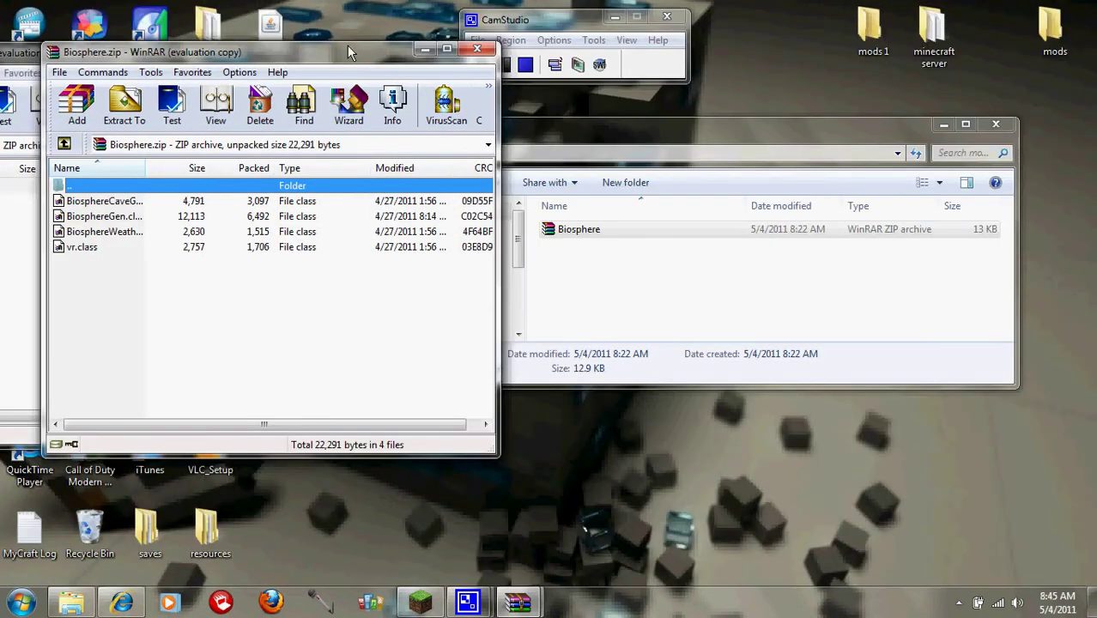
{"action": "left_click_drag", "start_coordinate": [347, 34], "coordinate": [827, 56]}
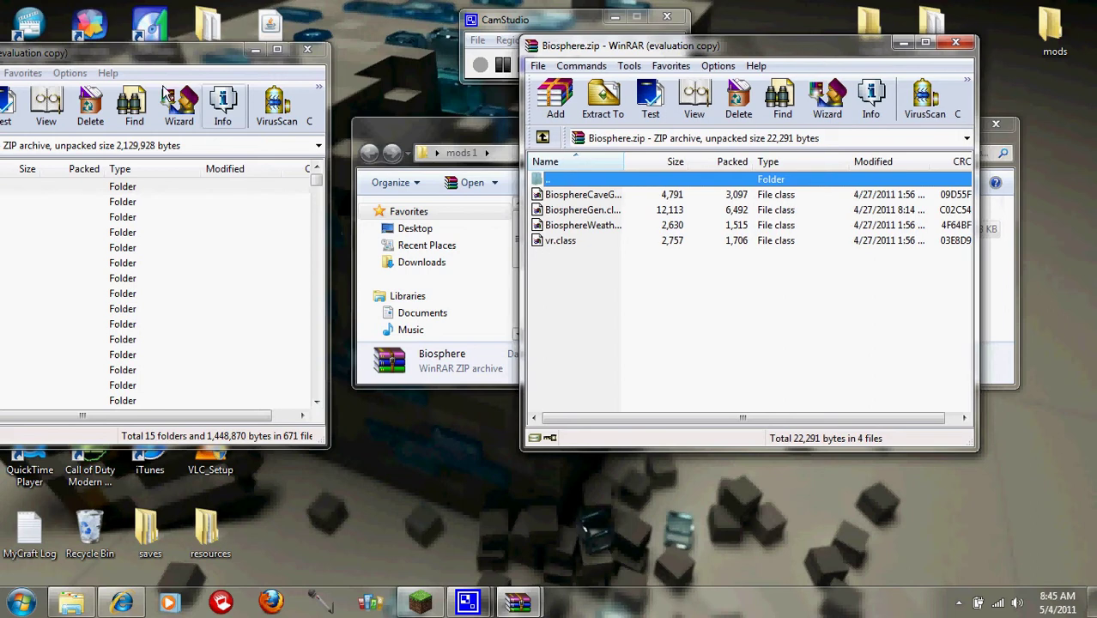
{"action": "left_click_drag", "start_coordinate": [160, 53], "coordinate": [348, 60]}
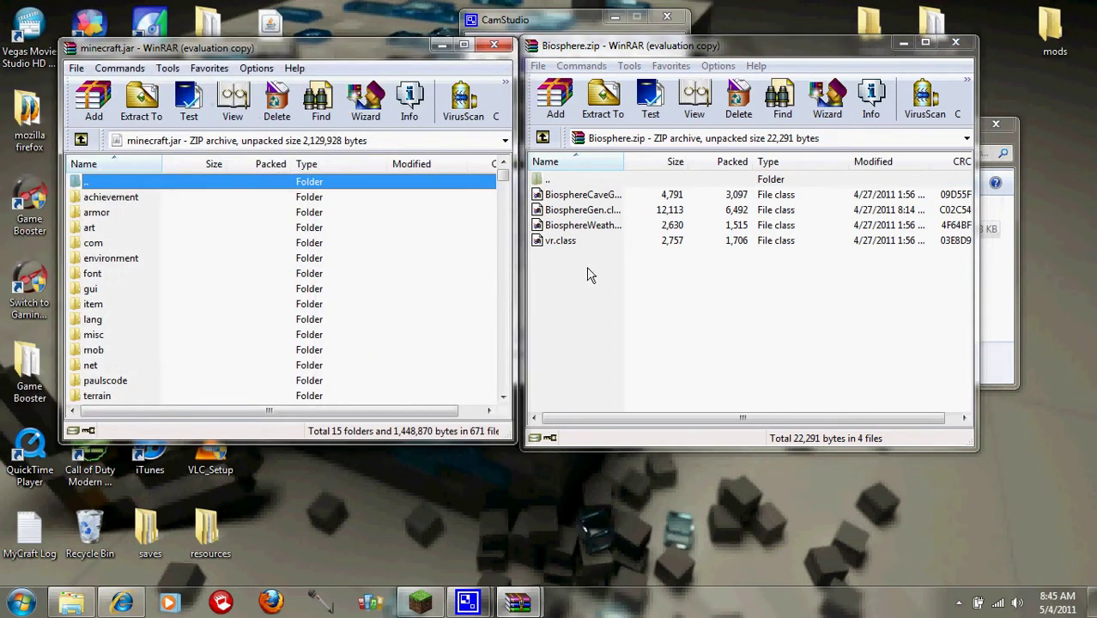
- Try to add all four Biosphere.zip class files to minecraft.jar using the Add and replace files update mode
{"action": "left_click_drag", "start_coordinate": [588, 270], "coordinate": [512, 192]}
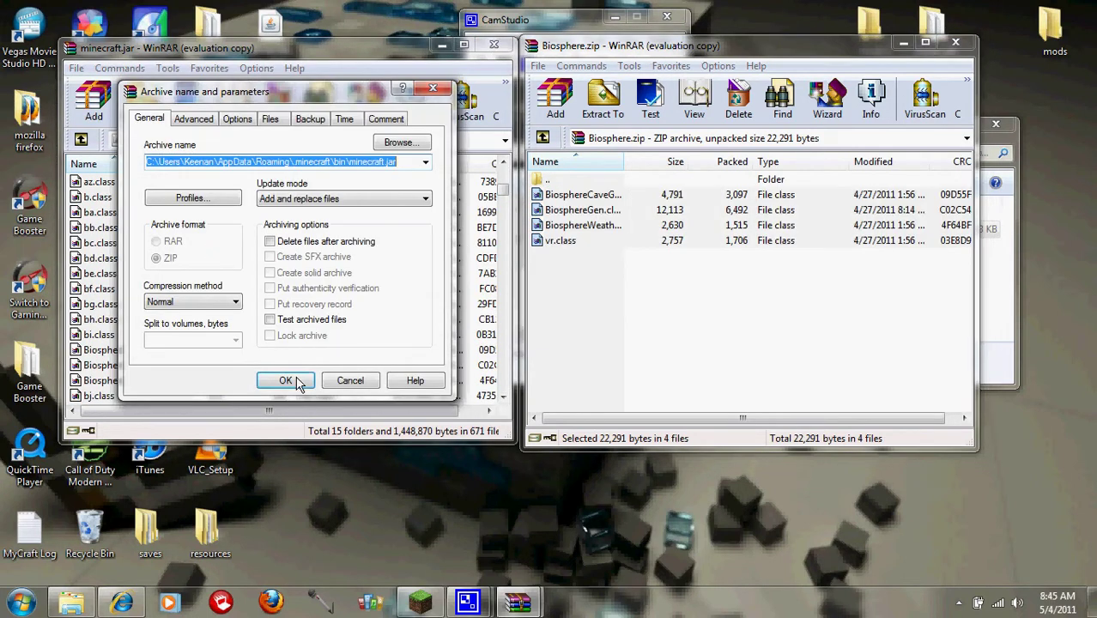
{"action": "left_click", "coordinate": [286, 381]}
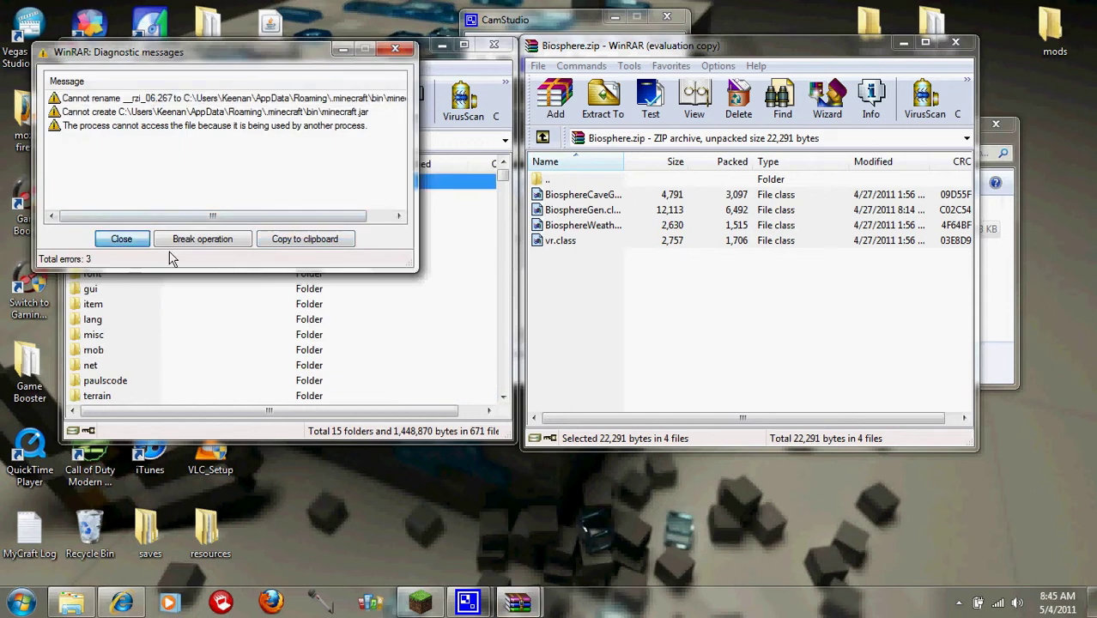
{"action": "left_click", "coordinate": [121, 240]}
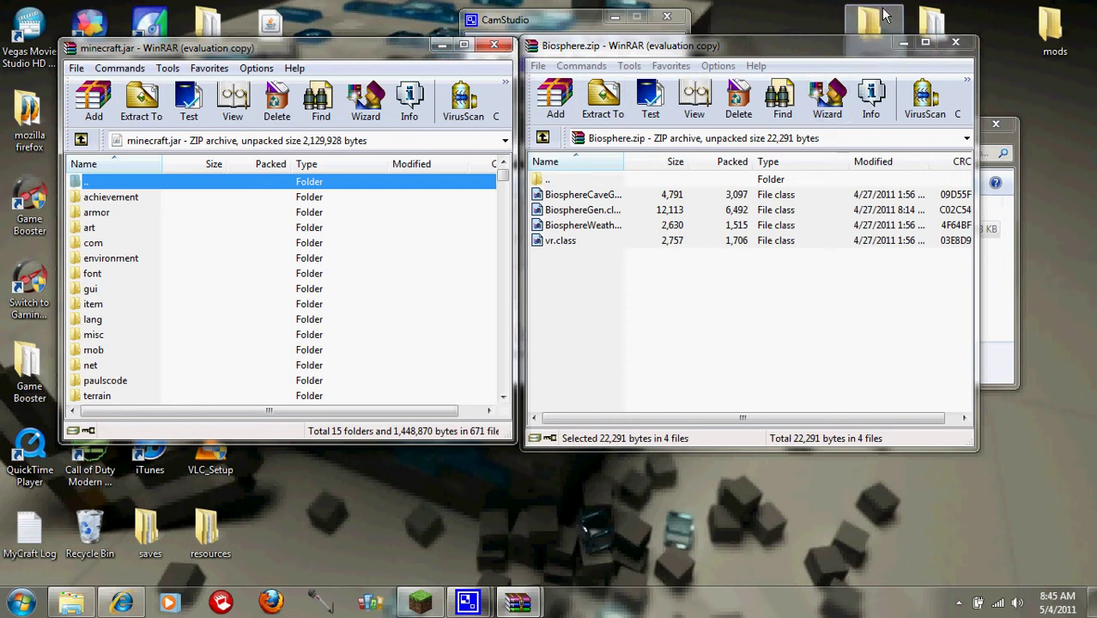
- Minimize the Biosphere.zip and minecraft.jar archive windows and the mods 1 folder window
{"action": "left_click", "coordinate": [903, 41]}
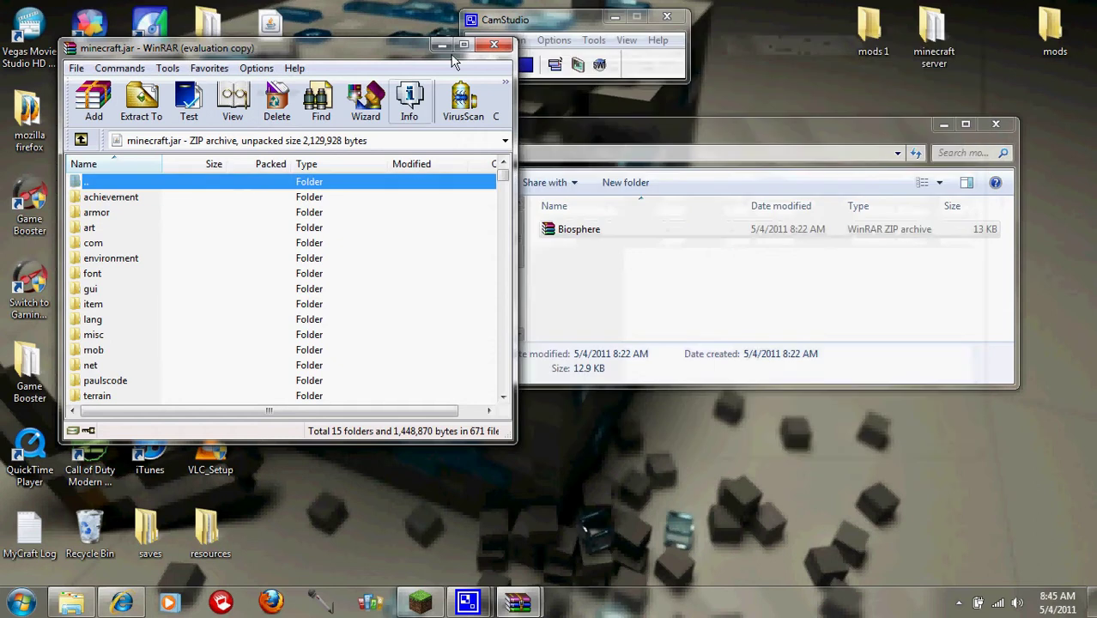
{"action": "left_click", "coordinate": [442, 44]}
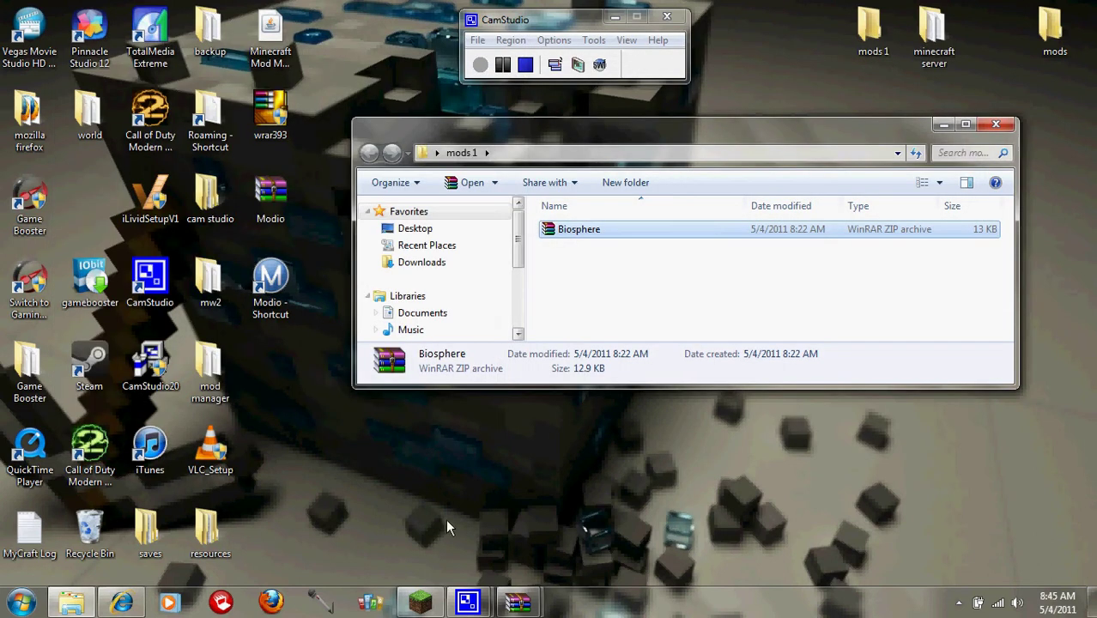
{"action": "left_click", "coordinate": [71, 603]}
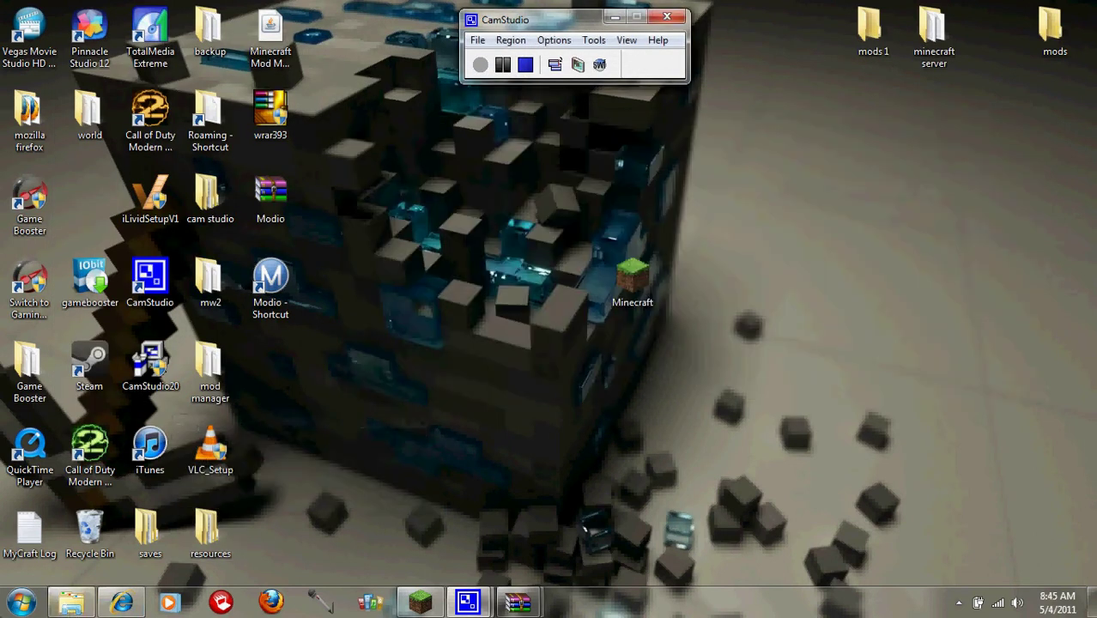
- Bring up the Roaming application data folder again by running %appdata%
{"action": "left_click", "coordinate": [21, 603]}
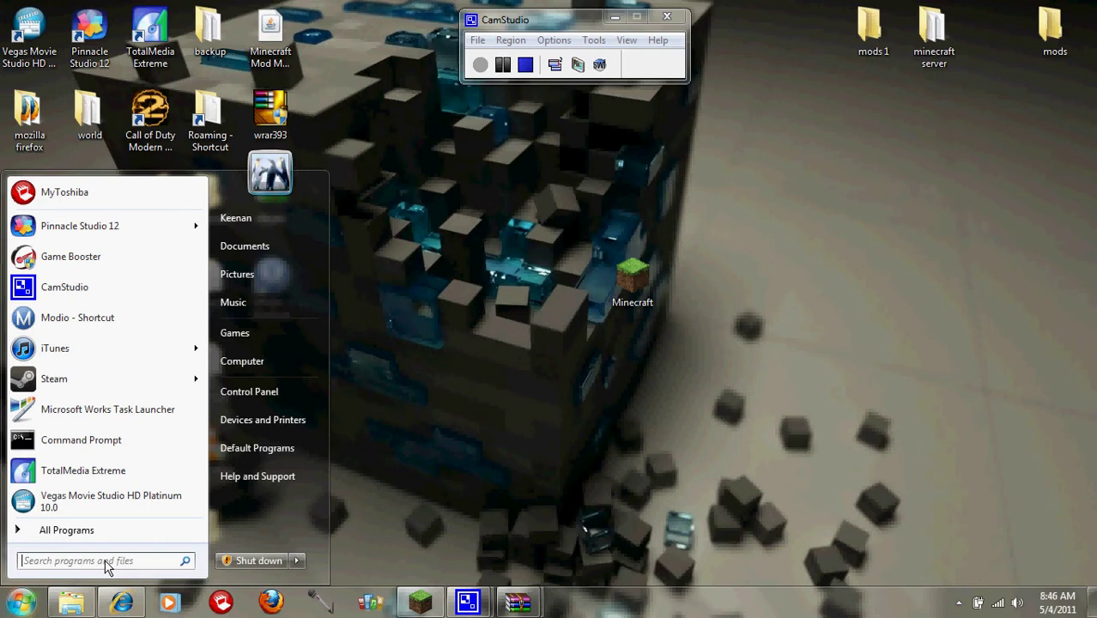
{"action": "type", "text": "%appdata"}
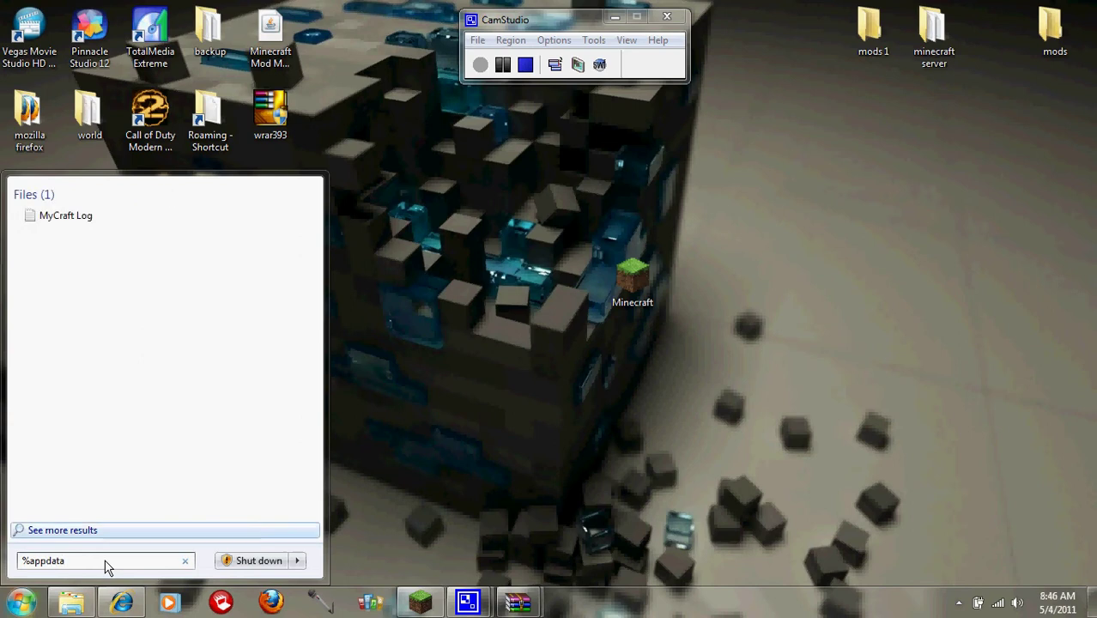
{"action": "type", "text": "%"}
{"action": "key", "text": "Return"}
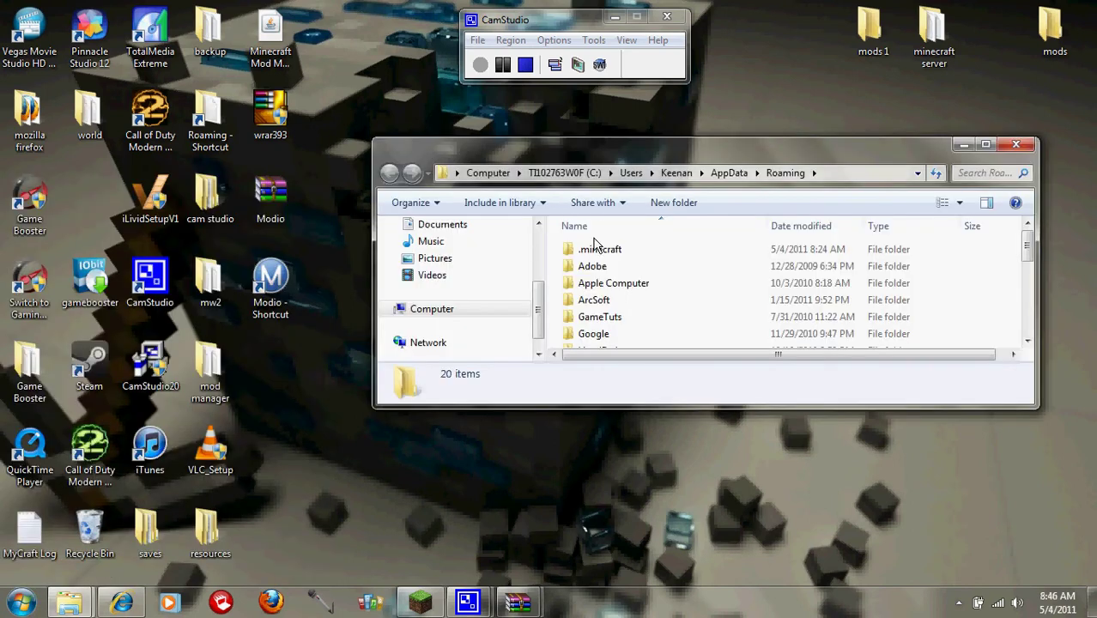
- View the actions available for the .minecraft folder, including Copy, and close the Roaming window
{"action": "left_click", "coordinate": [617, 251]}
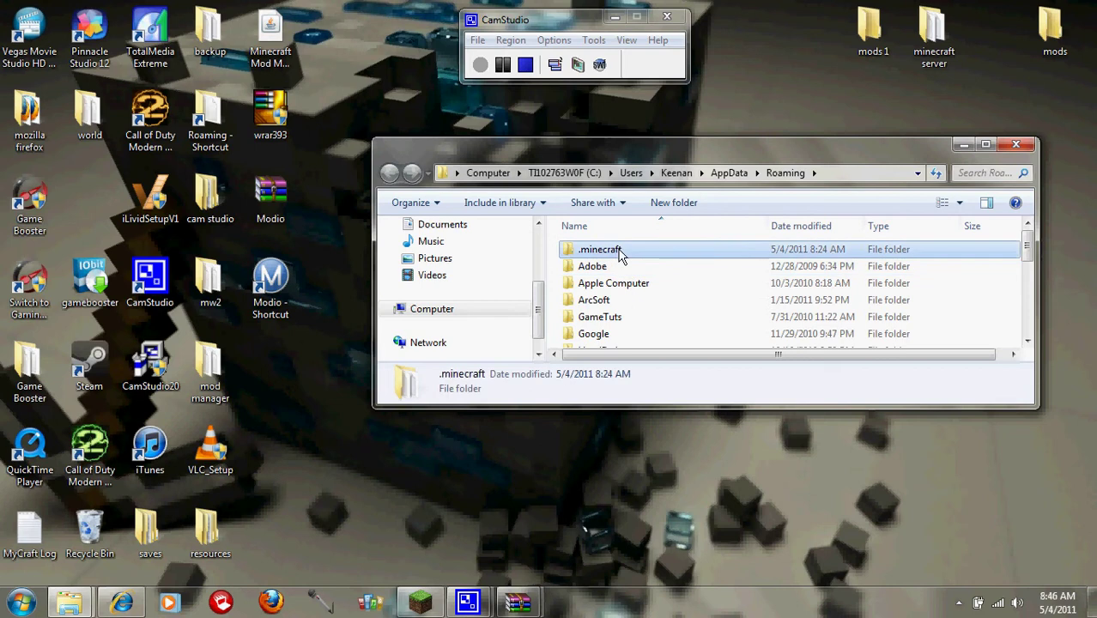
{"action": "right_click", "coordinate": [615, 250]}
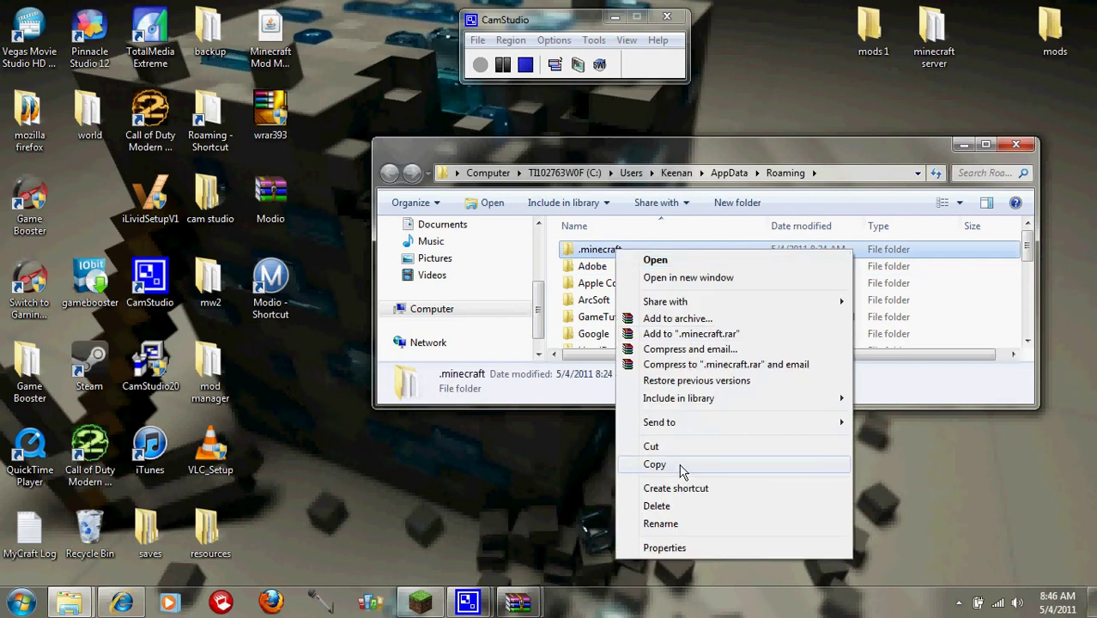
{"action": "left_click", "coordinate": [1022, 146]}
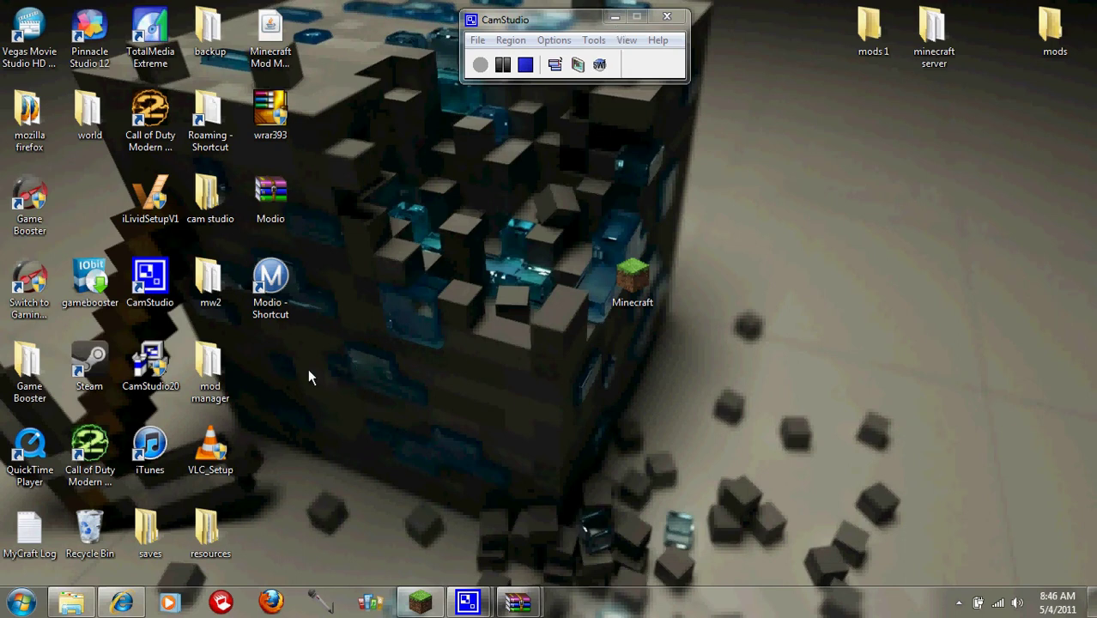
- Look at the top dog world inside the desktop's saves folder and close the folder window
{"action": "double_click", "coordinate": [145, 526]}
{"action": "left_click", "coordinate": [624, 273]}
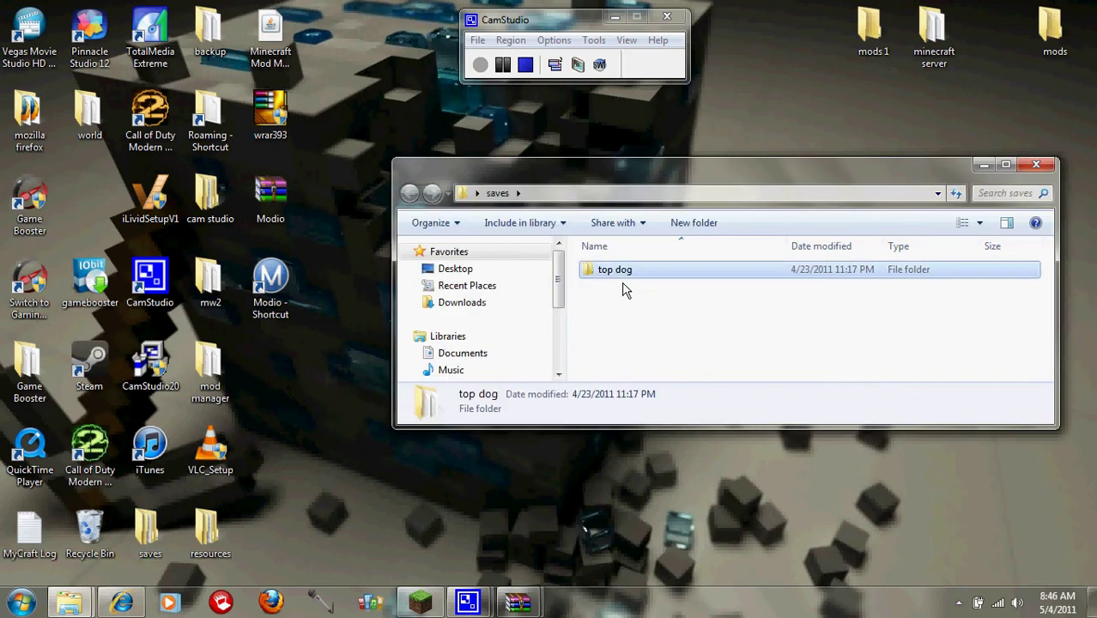
{"action": "mouse_move", "coordinate": [624, 290]}
{"action": "left_mouse_down"}
{"action": "mouse_move", "coordinate": [620, 304]}
{"action": "mouse_move", "coordinate": [624, 284]}
{"action": "left_mouse_up"}
{"action": "left_click", "coordinate": [1037, 164]}
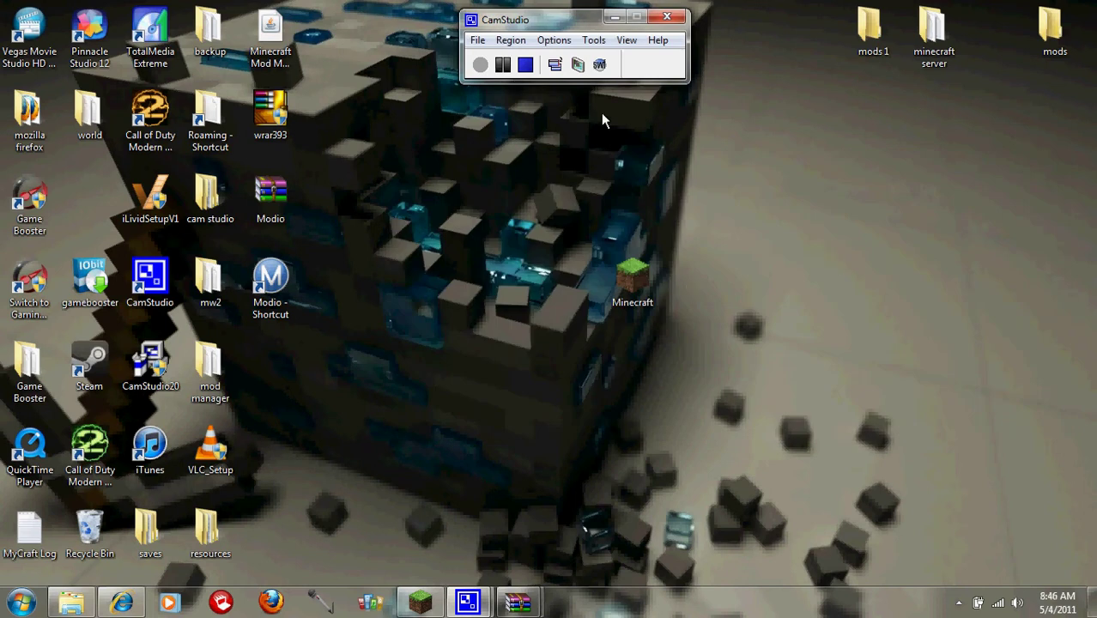
{"action": "left_click_drag", "start_coordinate": [694, 199], "coordinate": [718, 218]}
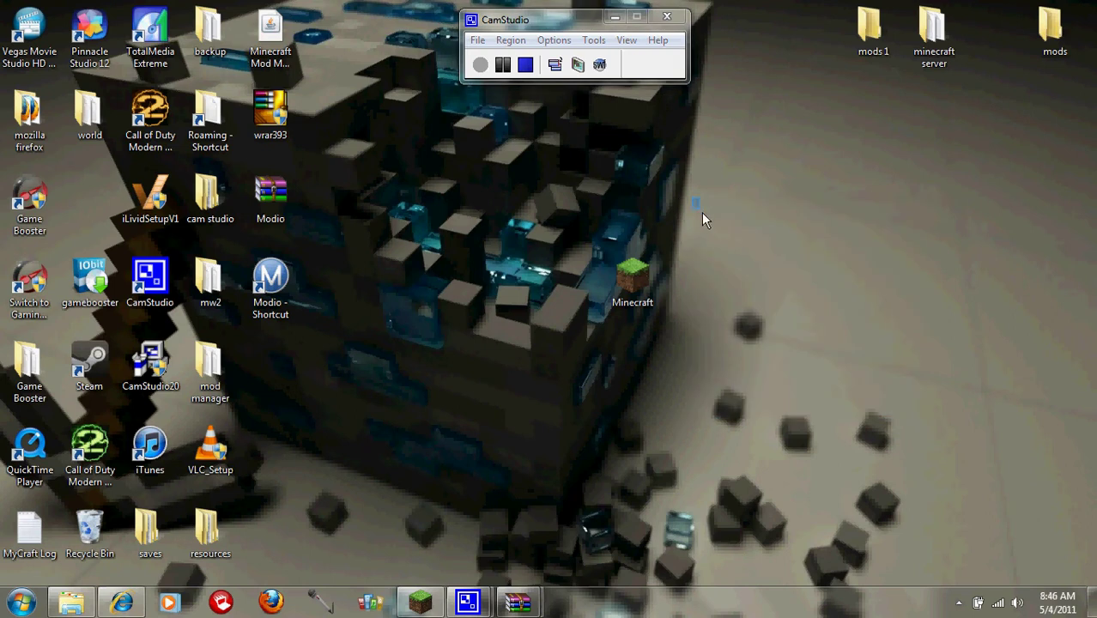
- Launch Minecraft from the desktop, allowing it to run, and load the existing singleplayer world New World
{"action": "double_click", "coordinate": [633, 277]}
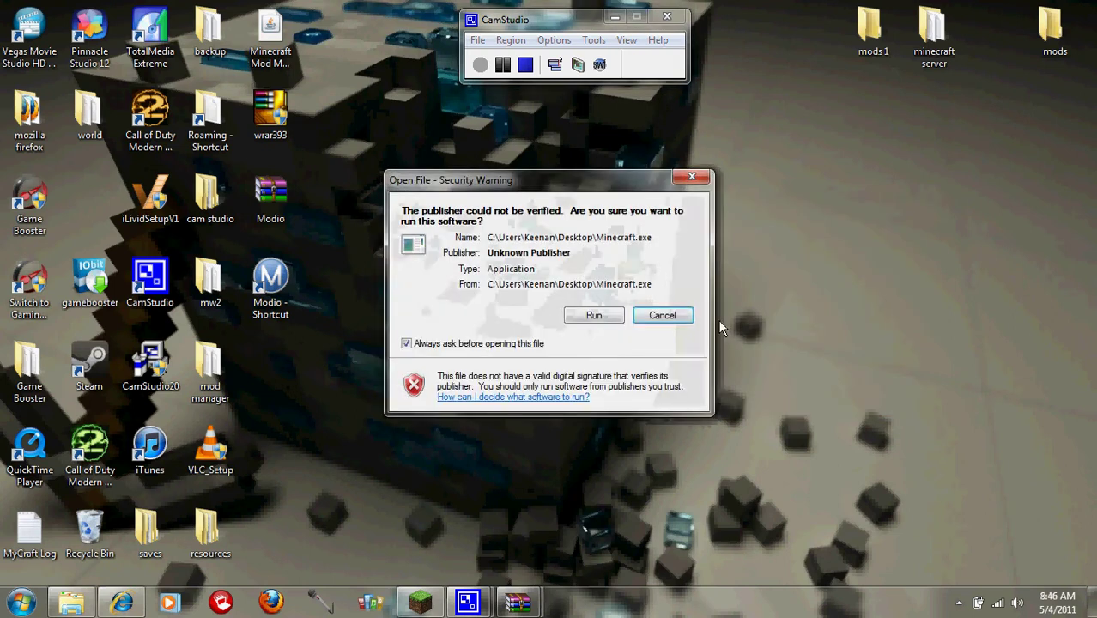
{"action": "left_click", "coordinate": [614, 320]}
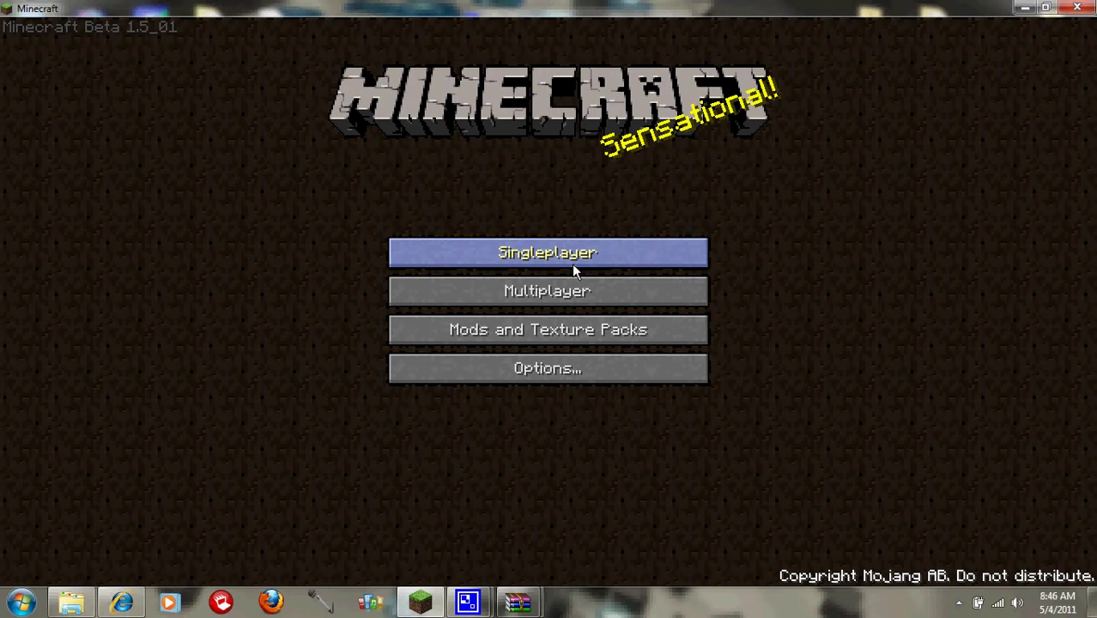
{"action": "left_click", "coordinate": [573, 257]}
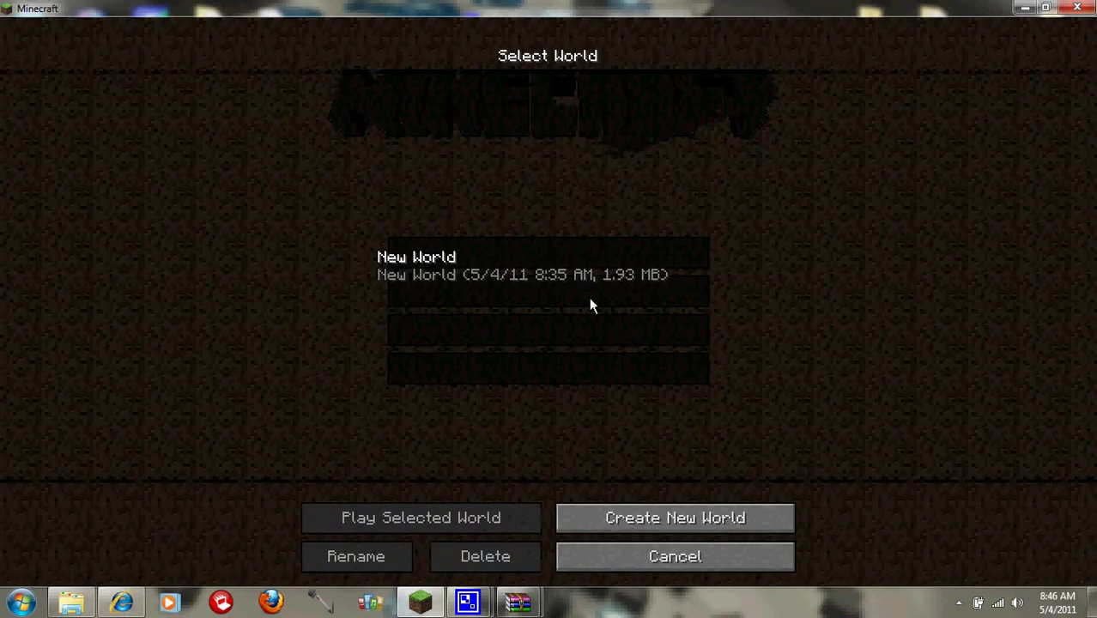
{"action": "left_click", "coordinate": [455, 258]}
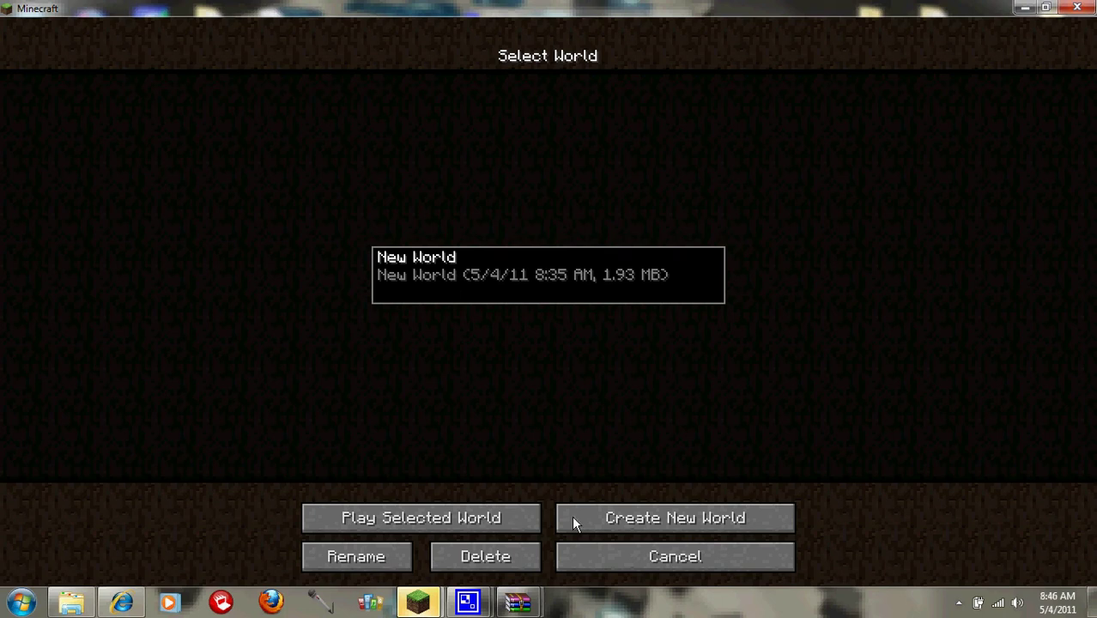
{"action": "left_click", "coordinate": [434, 526]}
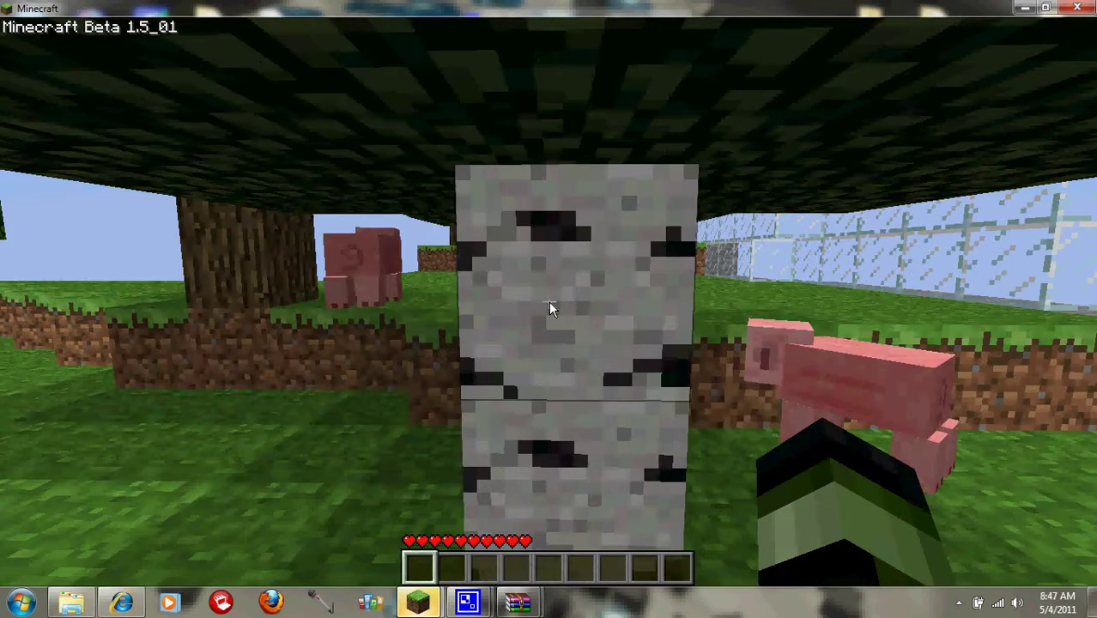
- Set the game's render distance to Short in the video settings and resume playing
{"action": "key", "text": "Escape"}
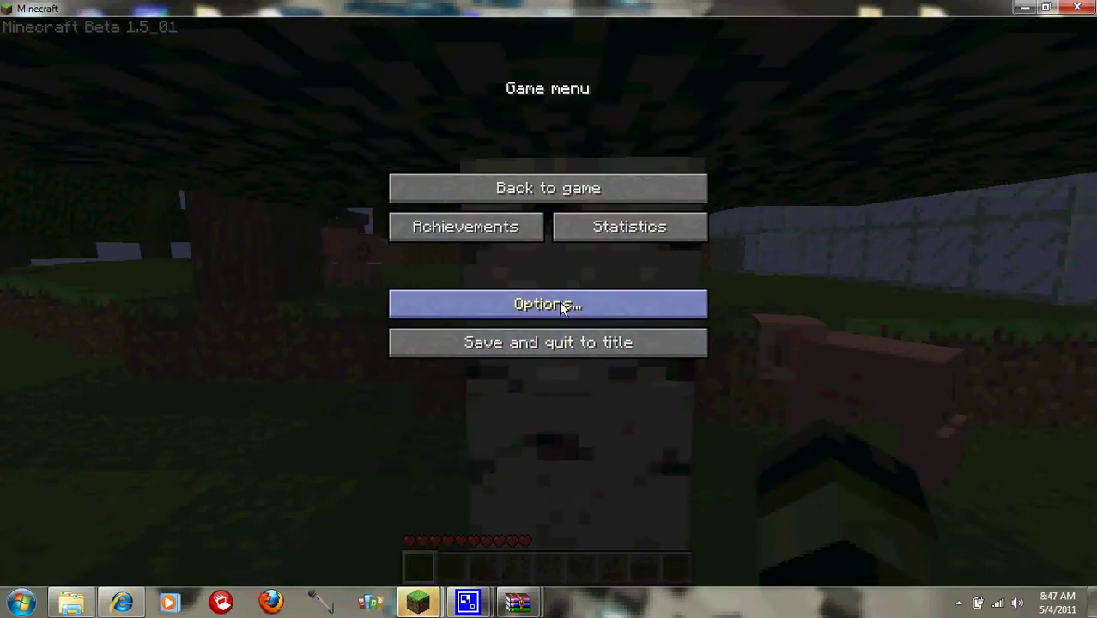
{"action": "left_click", "coordinate": [561, 306]}
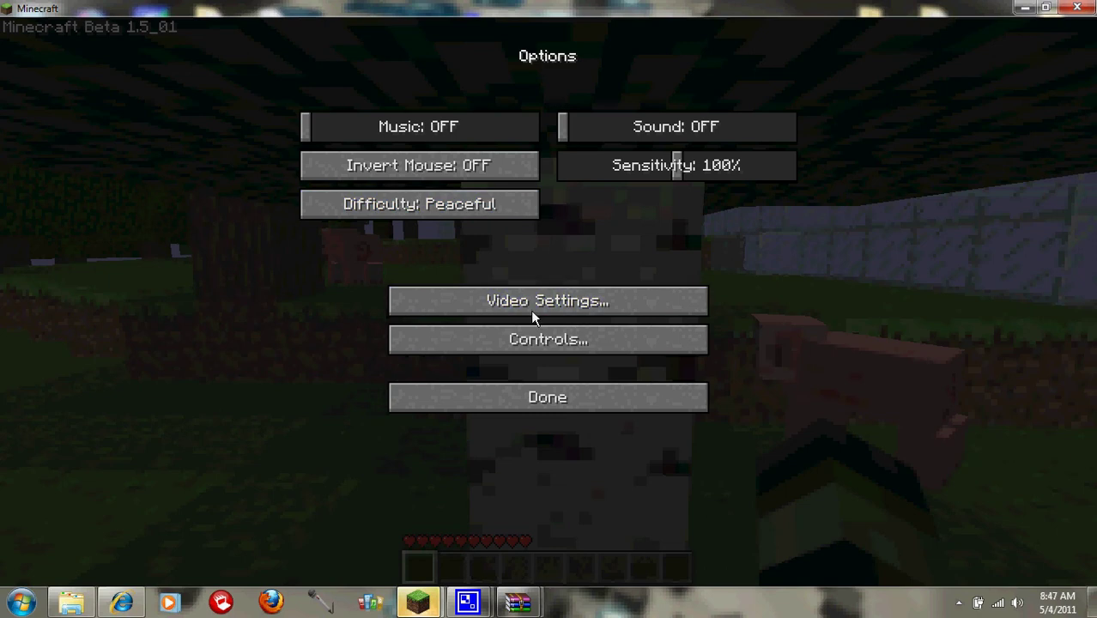
{"action": "left_click", "coordinate": [533, 314]}
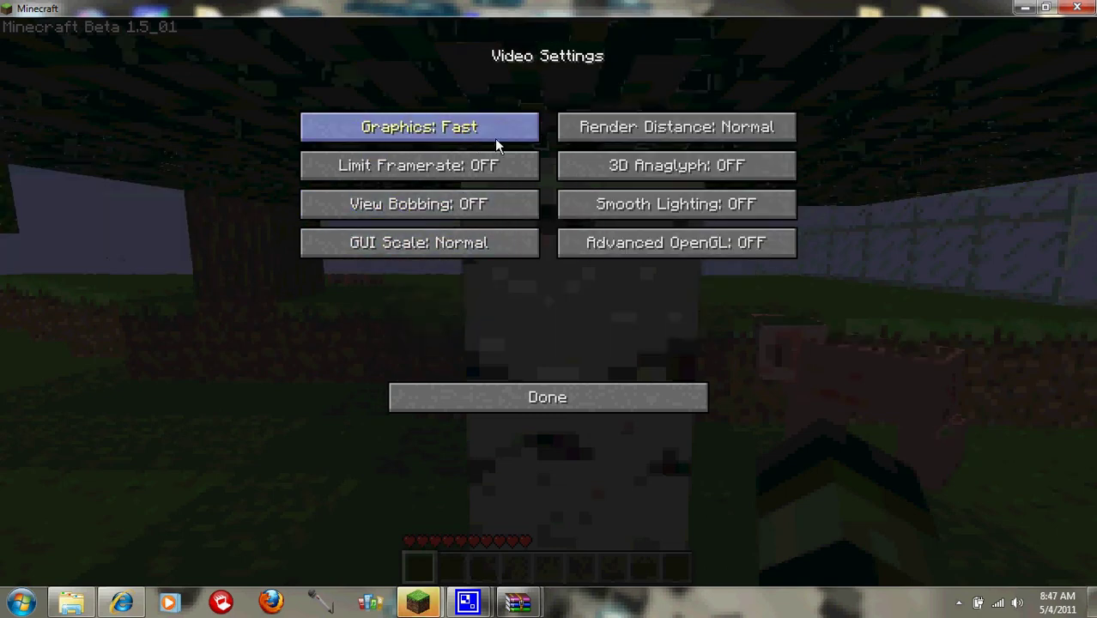
{"action": "left_click", "coordinate": [654, 137]}
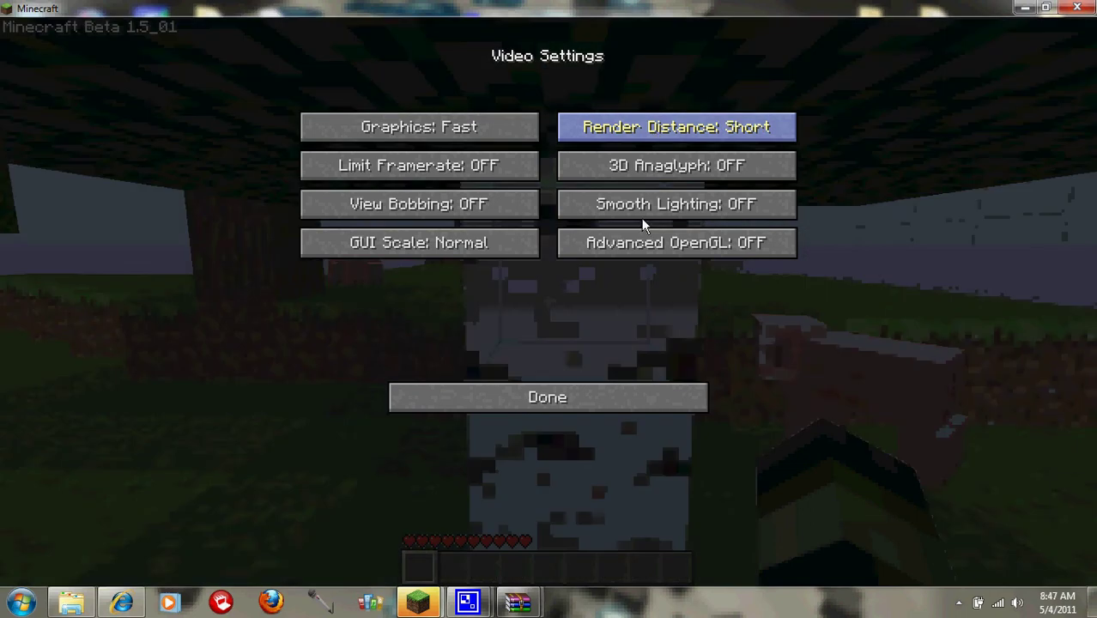
{"action": "left_click", "coordinate": [555, 400]}
{"action": "left_click", "coordinate": [563, 395]}
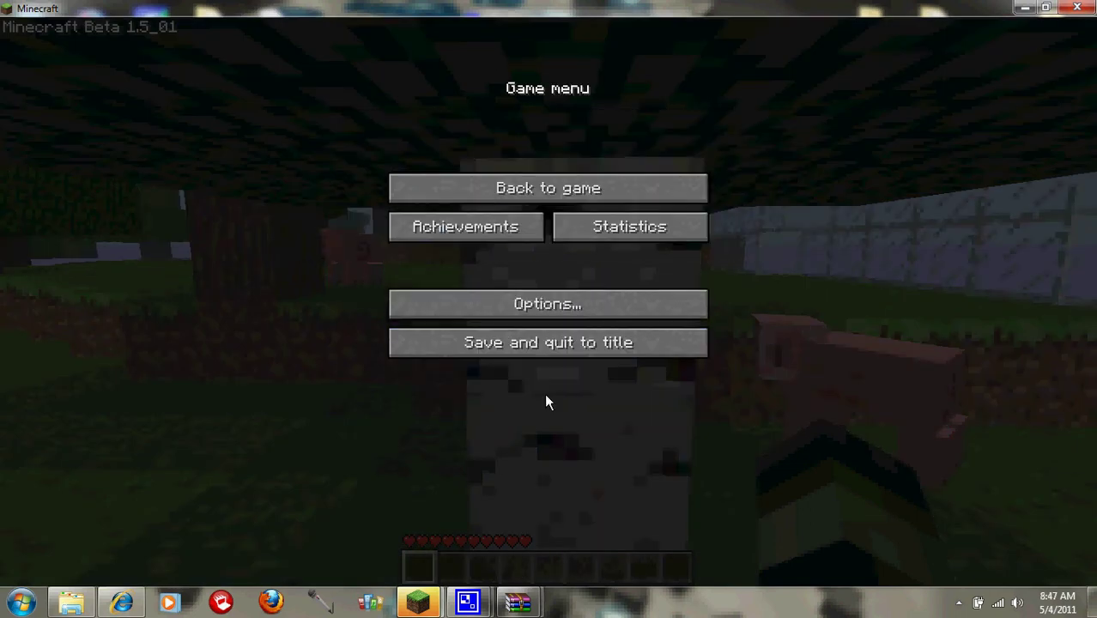
{"action": "left_click", "coordinate": [576, 188]}
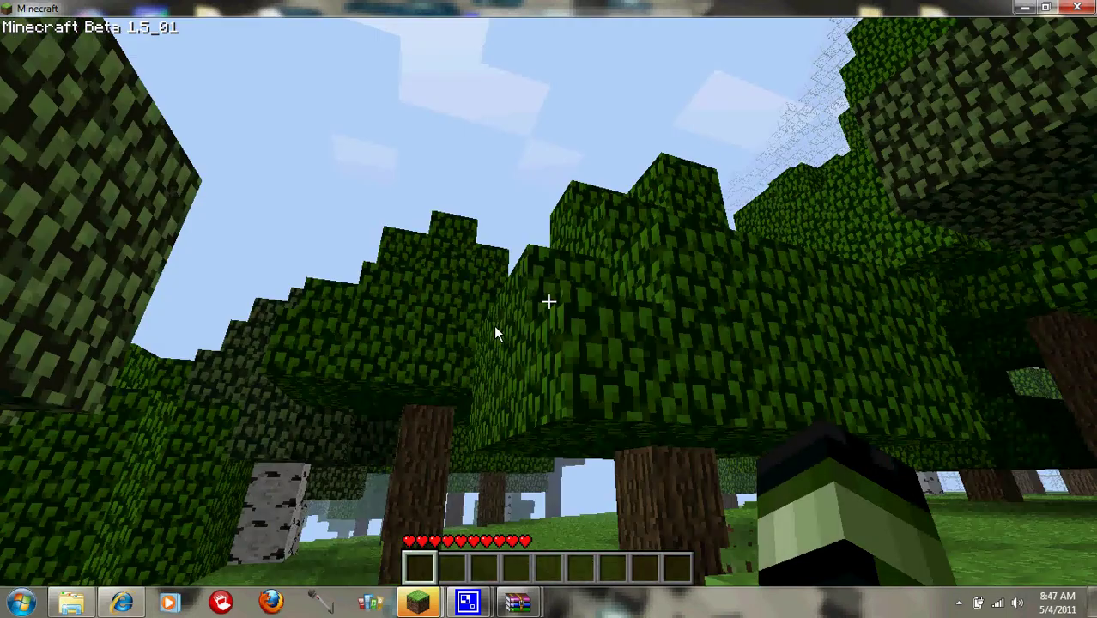
- Walk through the forest in the biosphere and chop two wood blocks from a tree trunk
{"action": "key", "text": "w"}
{"action": "key", "text": "w"}
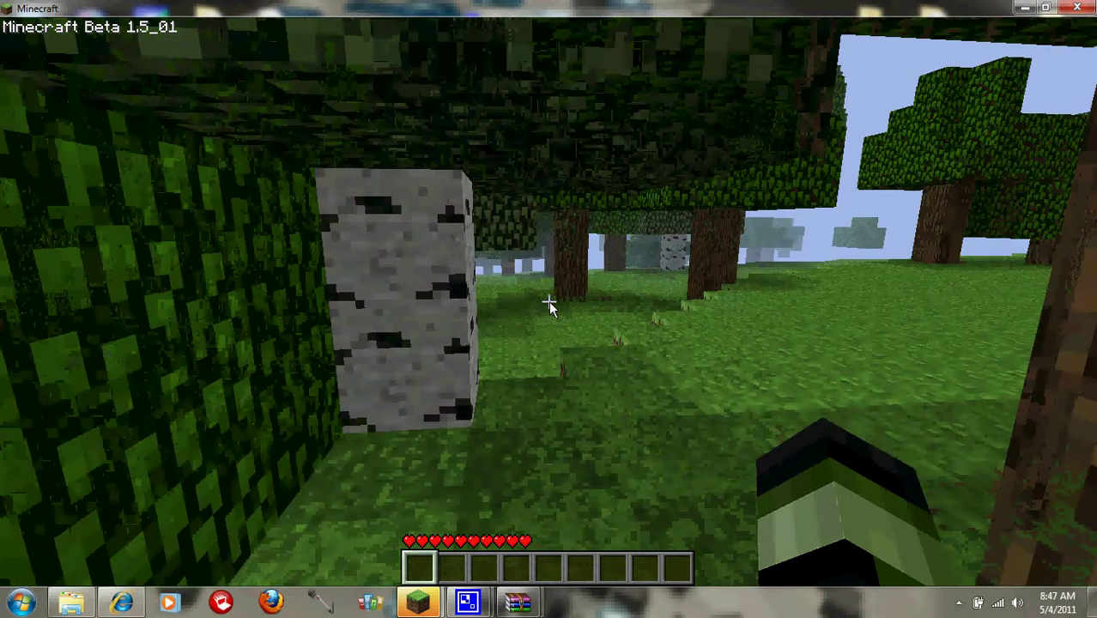
{"action": "key", "text": "w"}
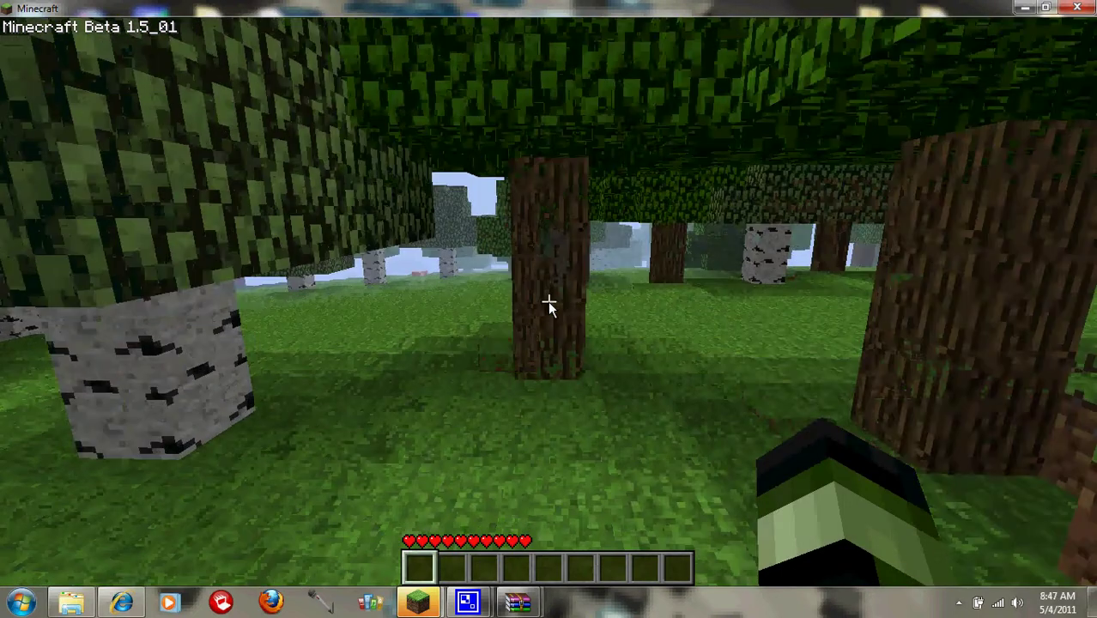
{"action": "left_click", "coordinate": [548, 304]}
{"action": "left_click", "coordinate": [547, 306]}
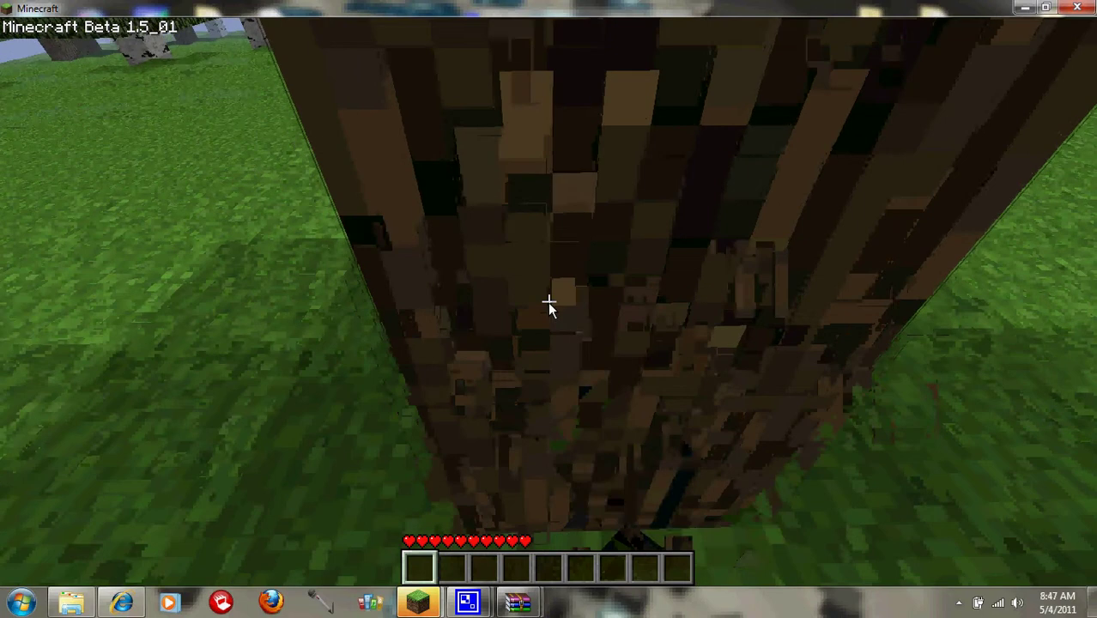
{"action": "left_click", "coordinate": [548, 304]}
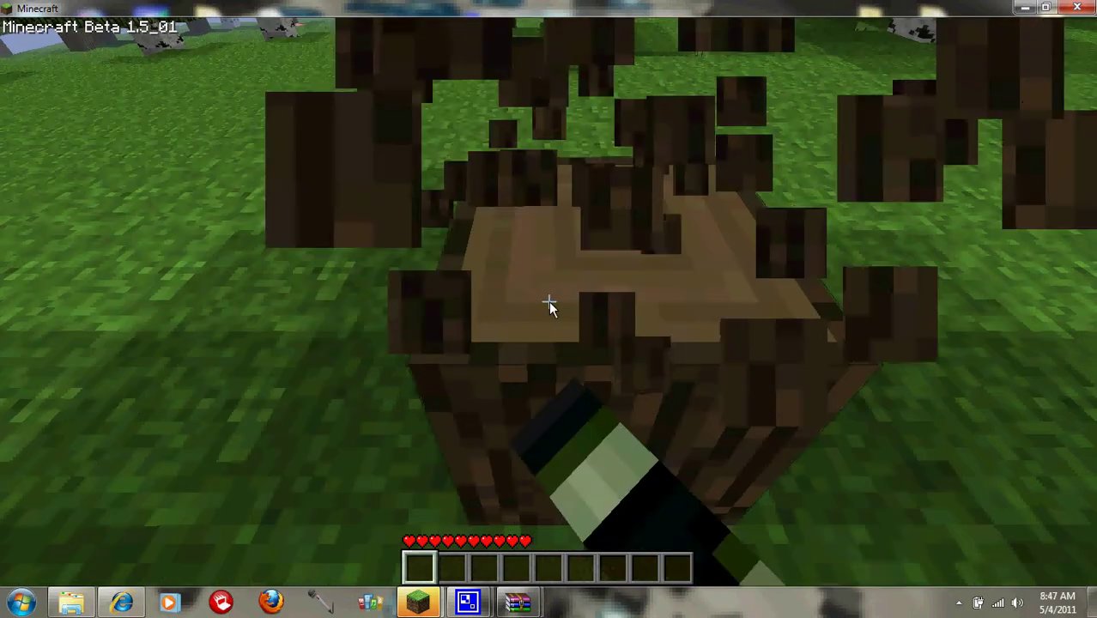
{"action": "left_click", "coordinate": [549, 306]}
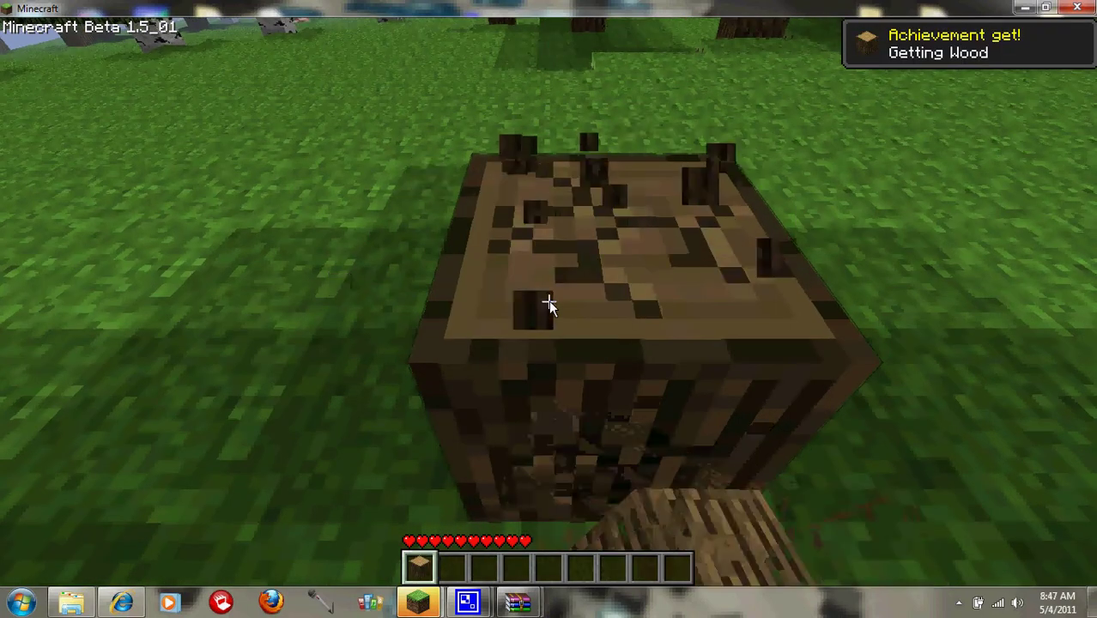
{"action": "left_click", "coordinate": [551, 302]}
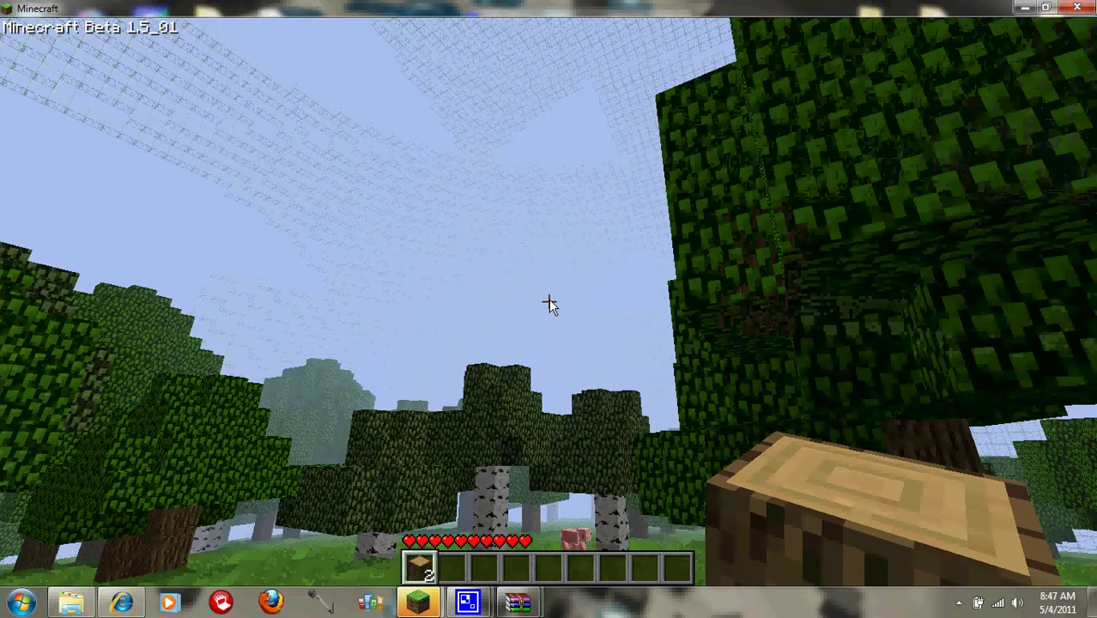
- Pause the game and close both the Minecraft game window and the Minecraft Launcher
{"action": "key", "text": "Escape"}
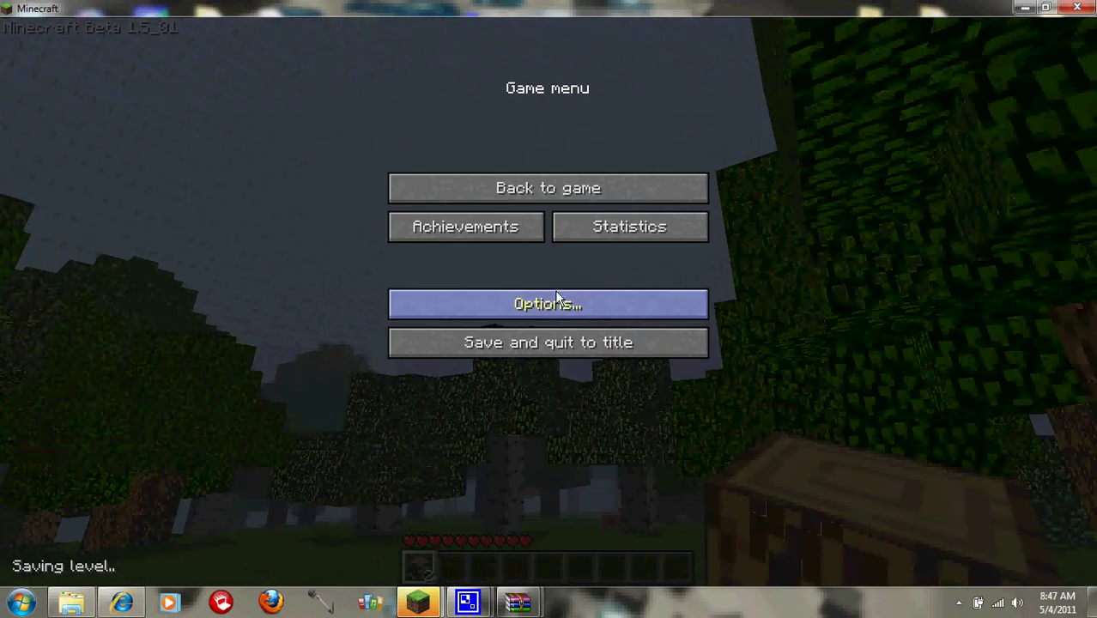
{"action": "left_click", "coordinate": [1080, 8]}
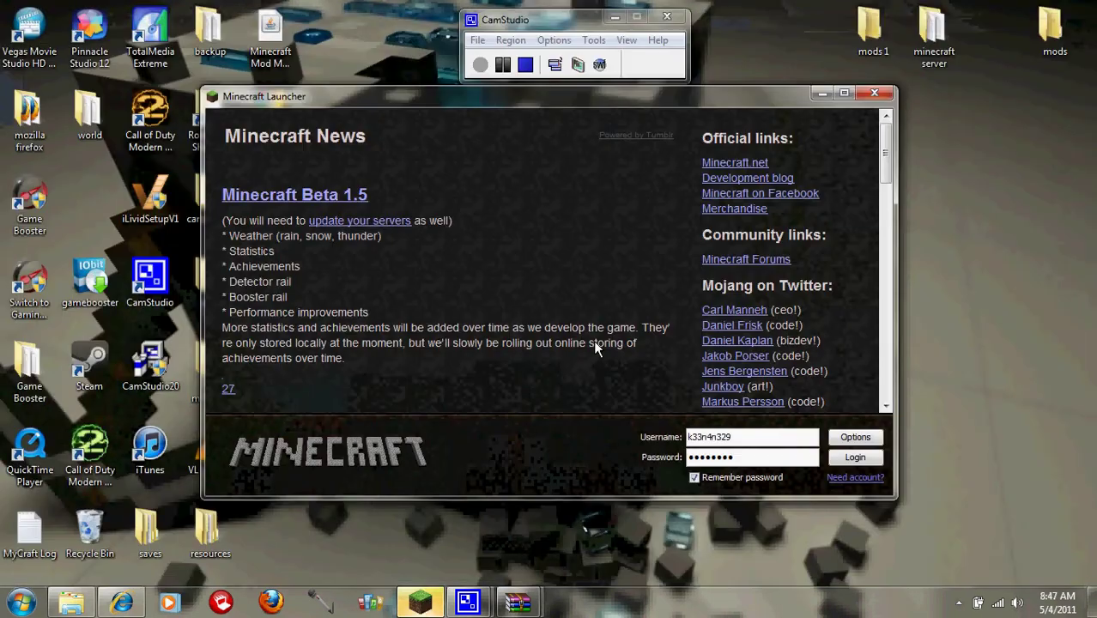
{"action": "left_click", "coordinate": [875, 93]}
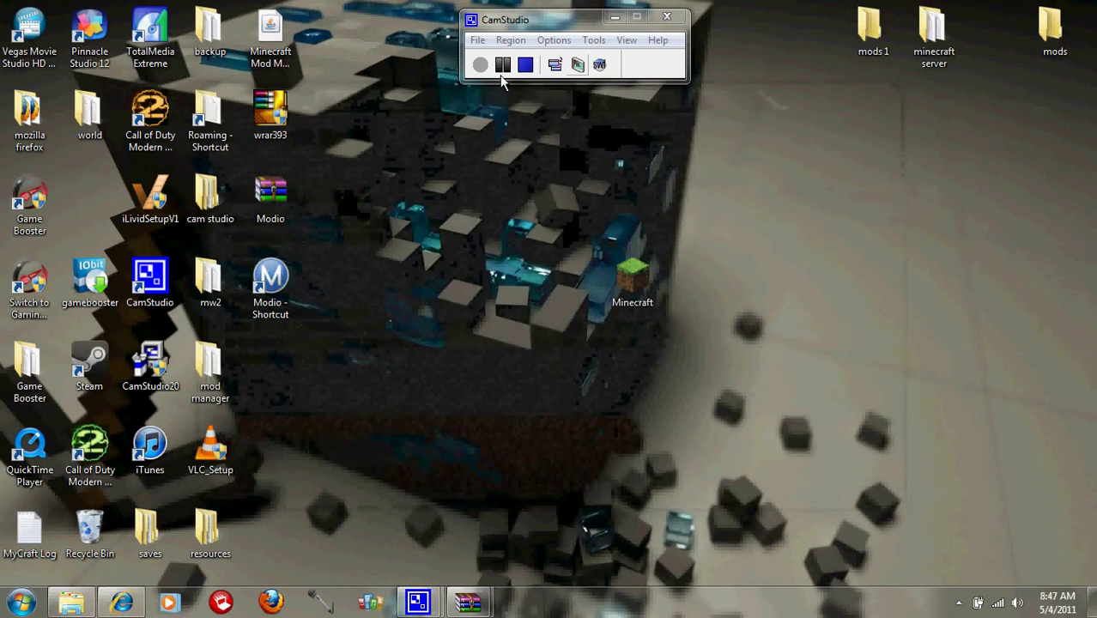